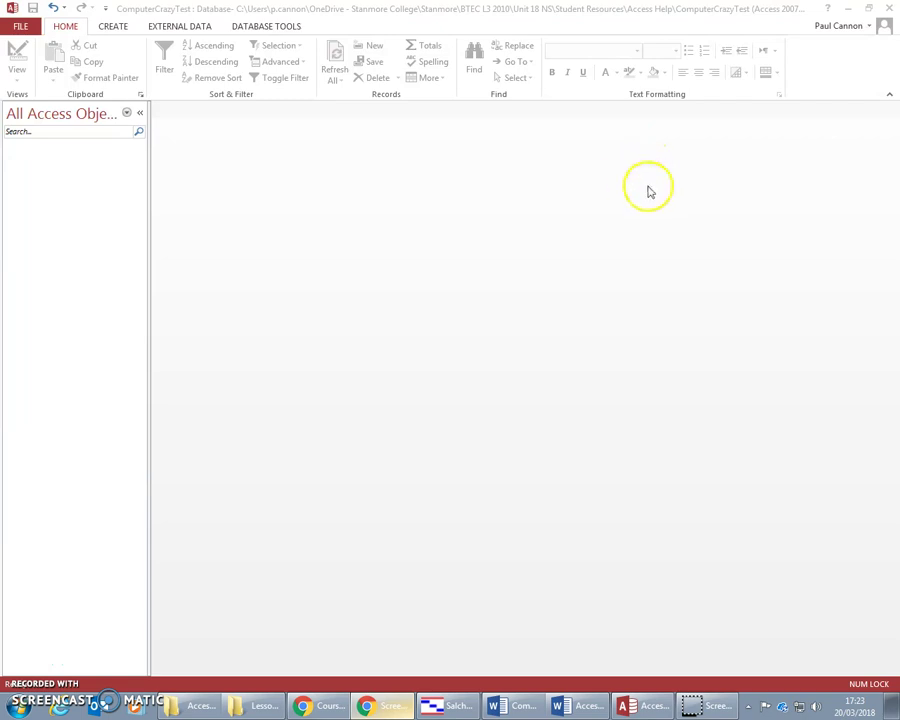
Step: Bring up the ComputerCrazy table design document from the taskbar
left_click(580, 707)
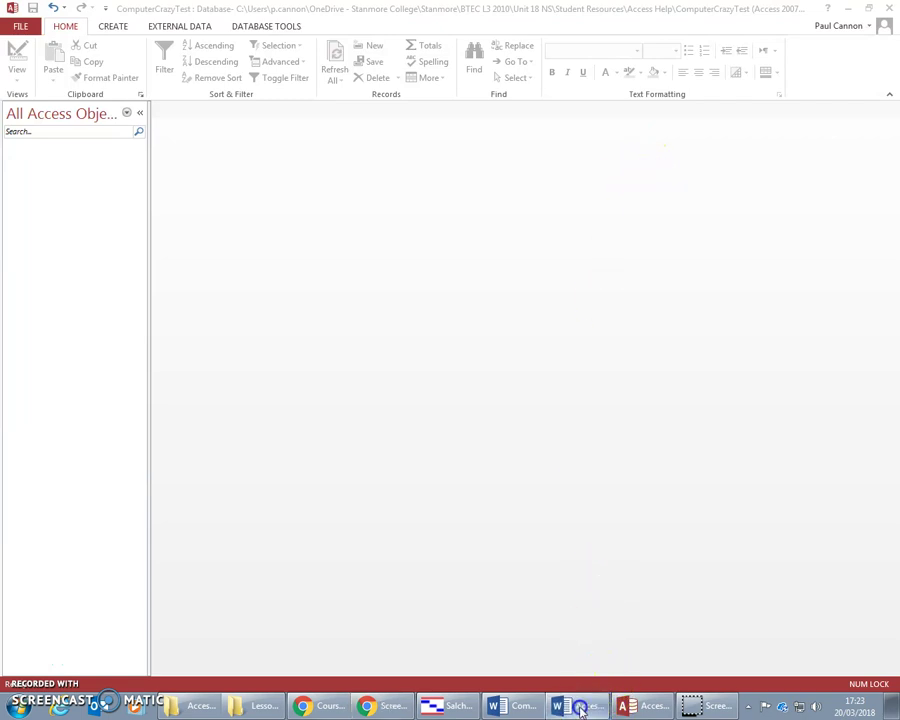
Step: Move the Word design document left and maximise it to read the Customer attributes, then return to Access
left_click(520, 707)
left_click_drag(890, 10, 355, 10)
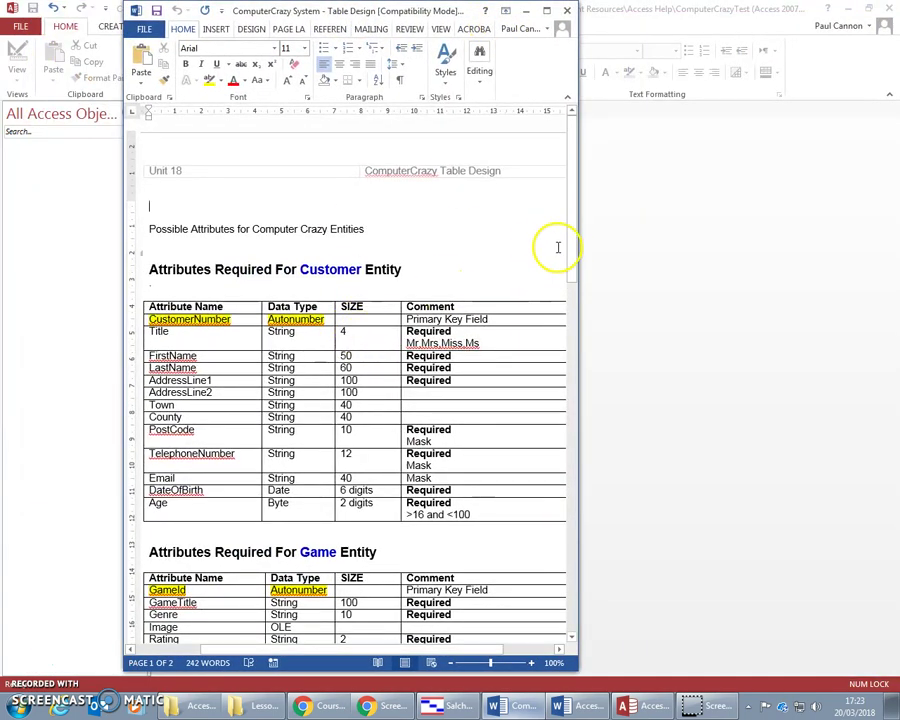
left_click_drag(574, 245, 574, 200)
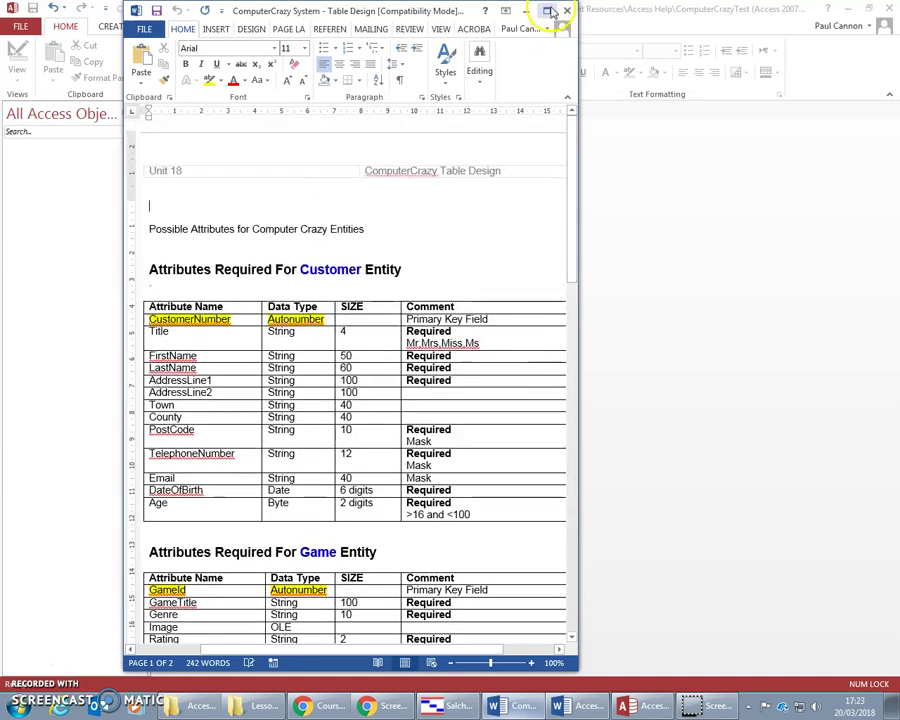
left_click(546, 11)
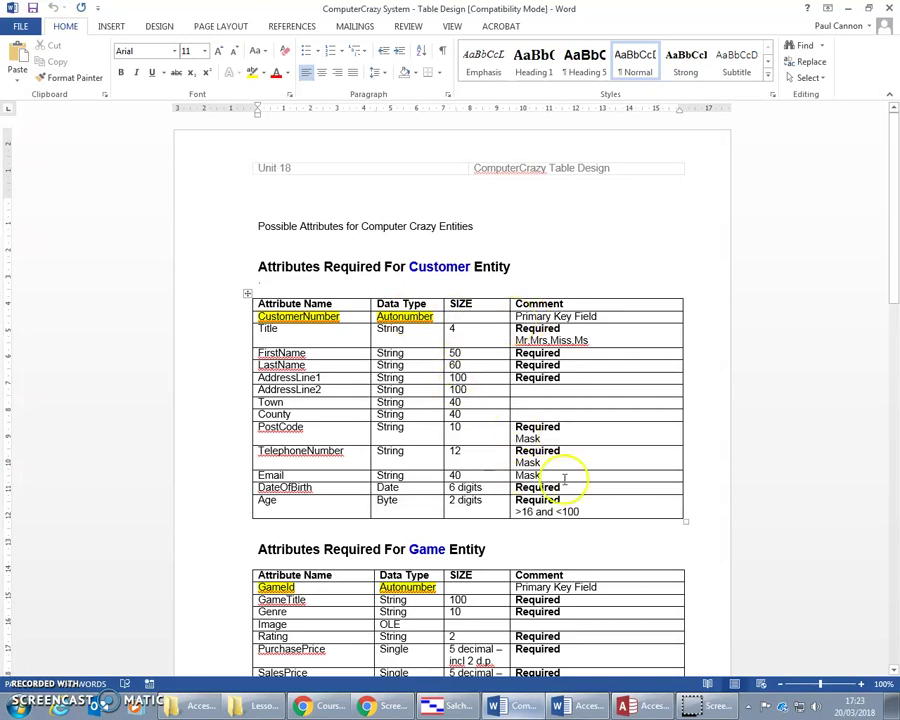
key("alt+Tab")
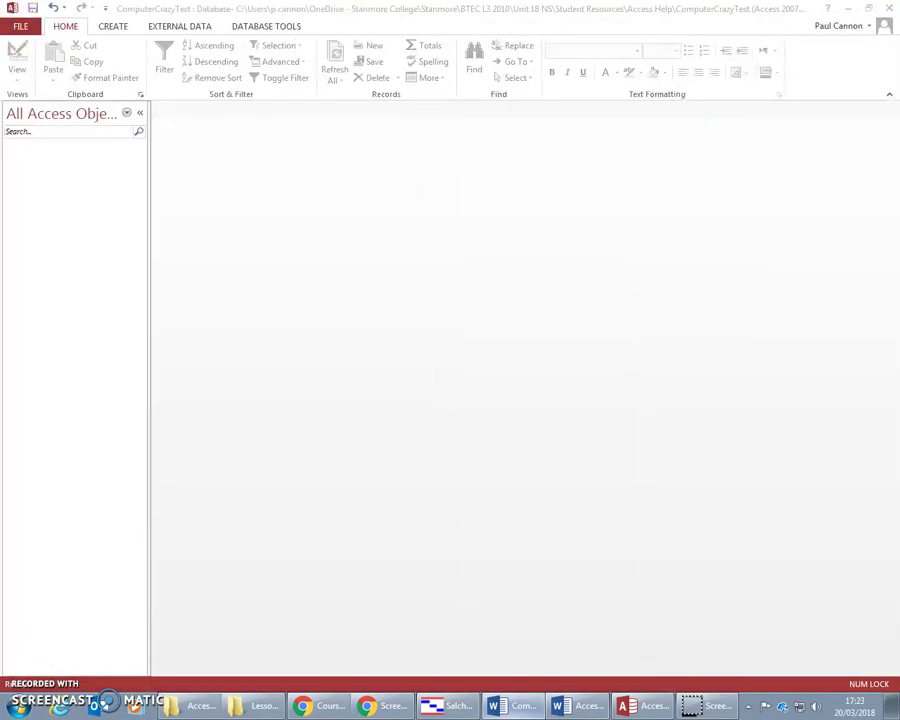
Step: Create a new blank table and switch it to Design view, saving it as Customer
left_click(115, 27)
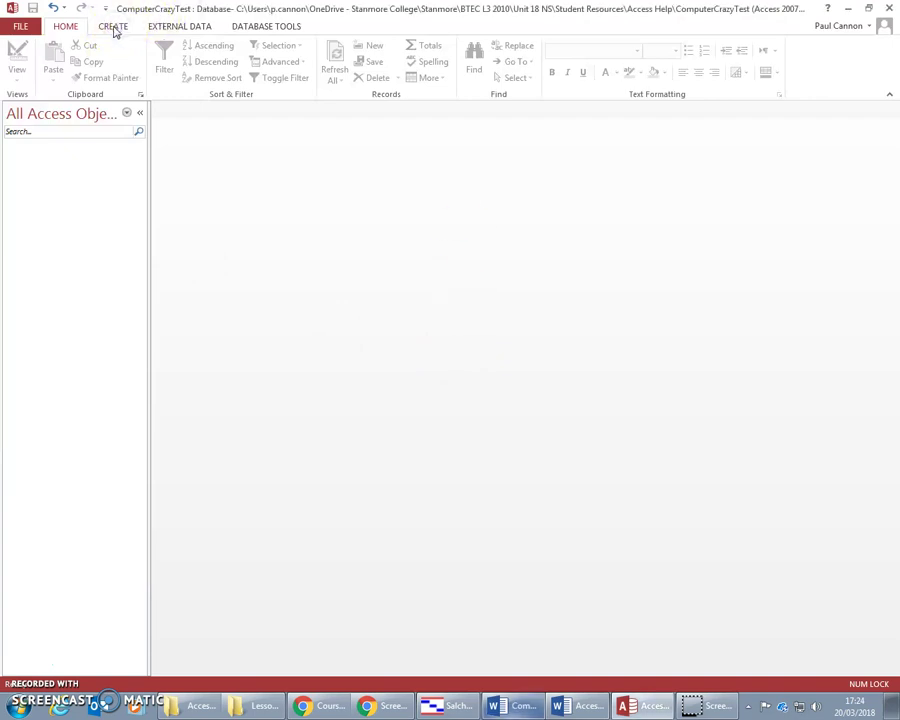
left_click(113, 27)
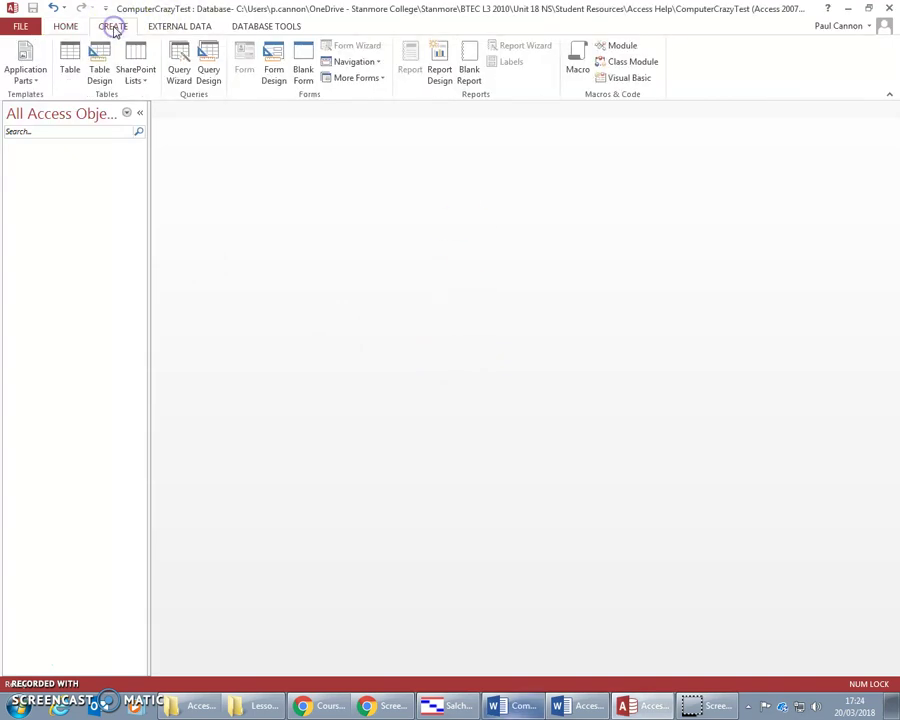
left_click(70, 60)
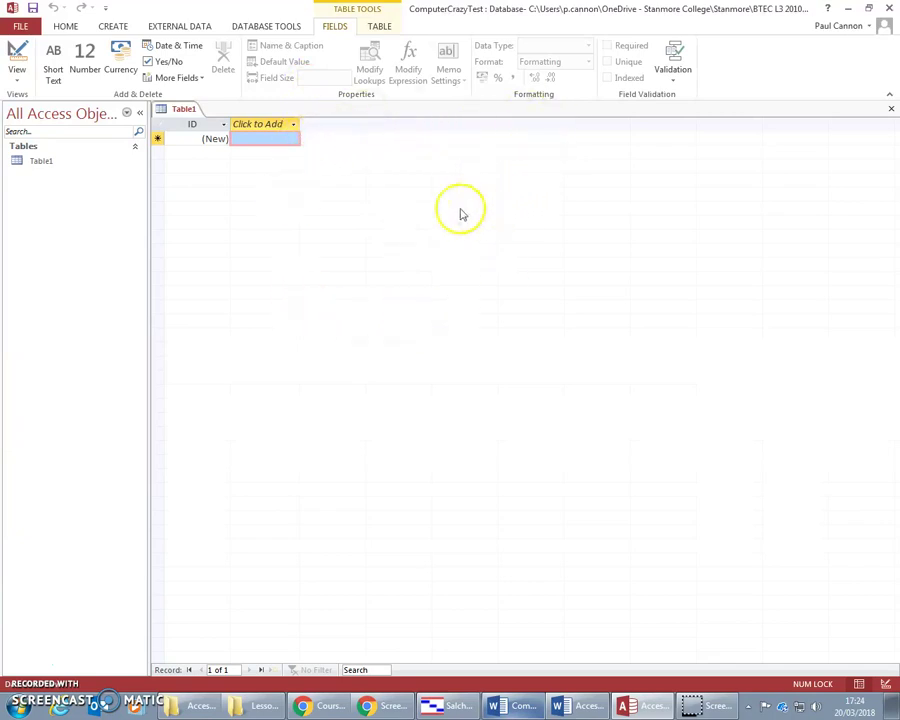
left_click(17, 55)
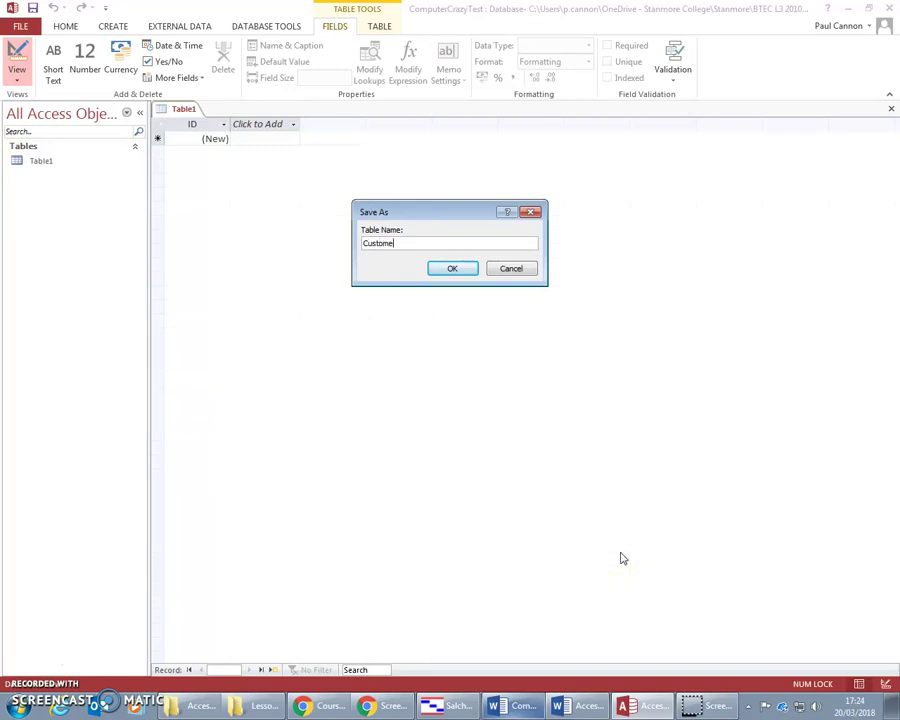
left_click(567, 392)
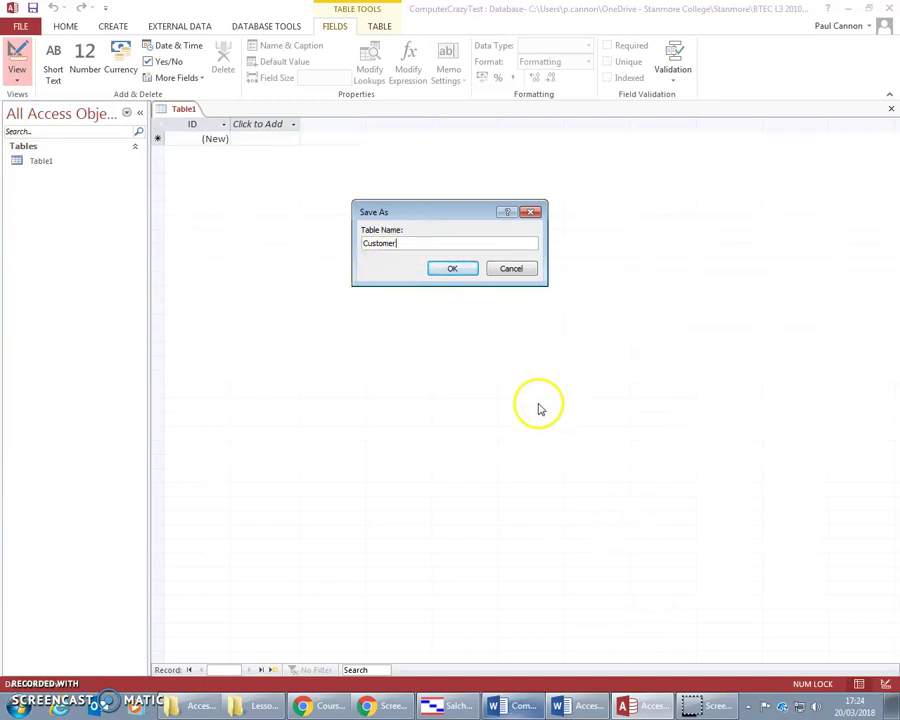
Step: Confirm the Customer table name and minimise the Word reference document
left_click(452, 270)
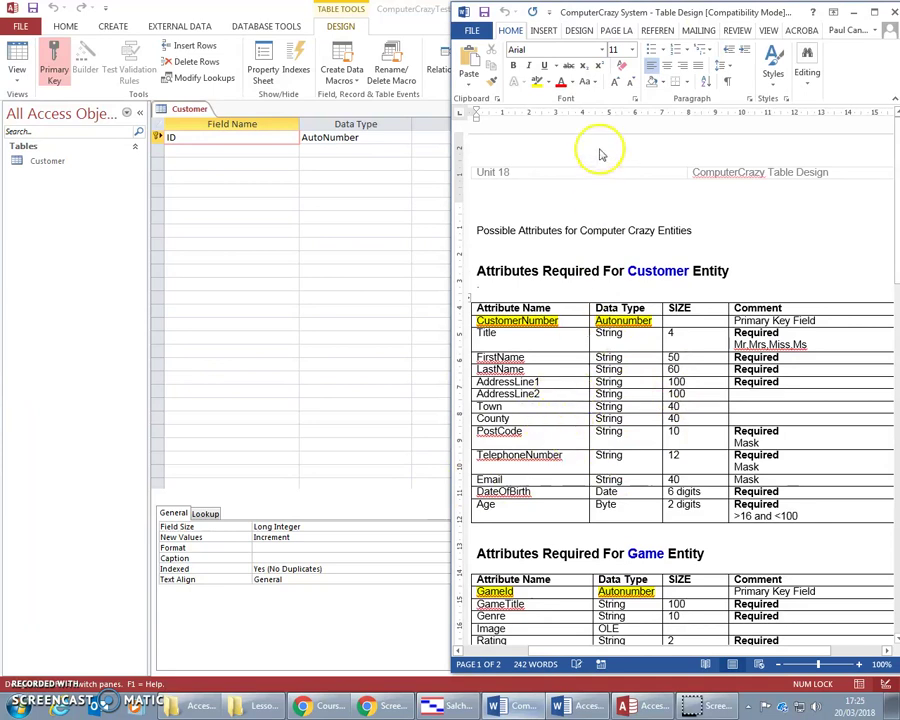
left_click(853, 12)
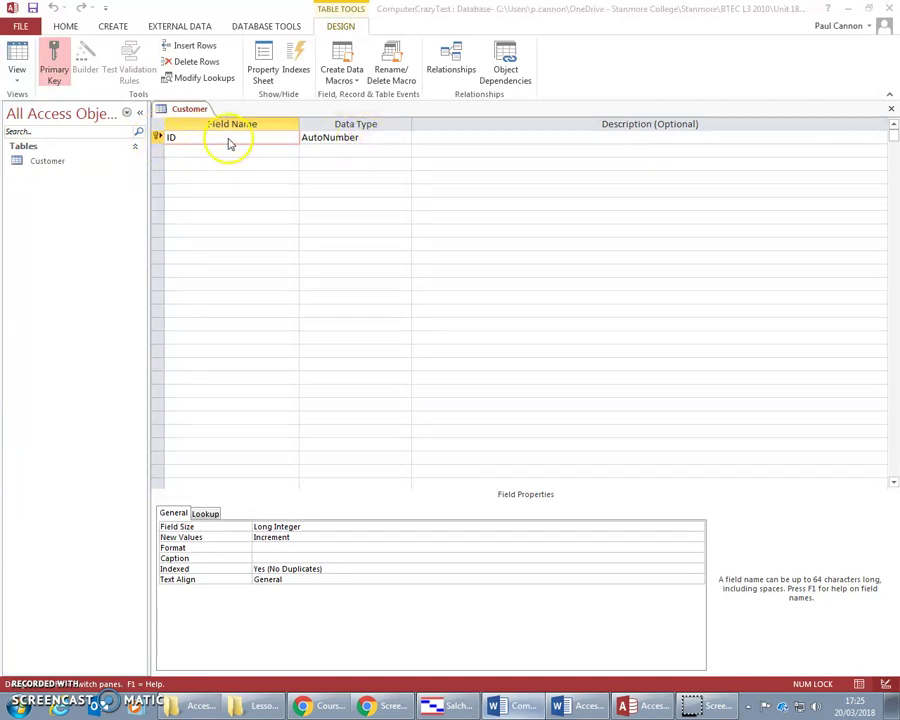
Step: Rename the ID key field to CustomerNumber and add a Title field in the second row
left_click(227, 138)
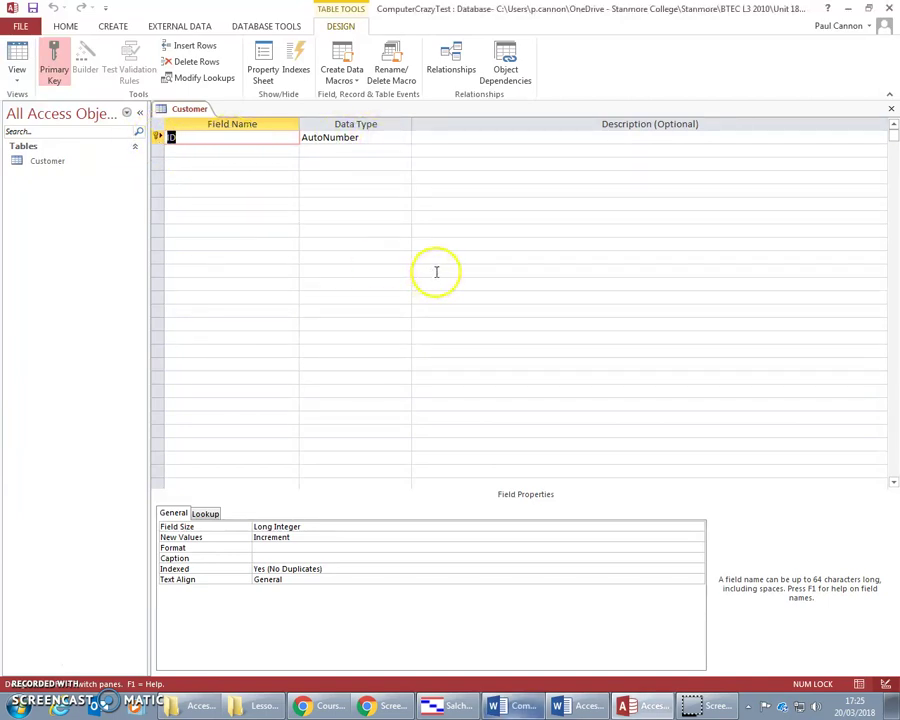
type("CustomerNumber")
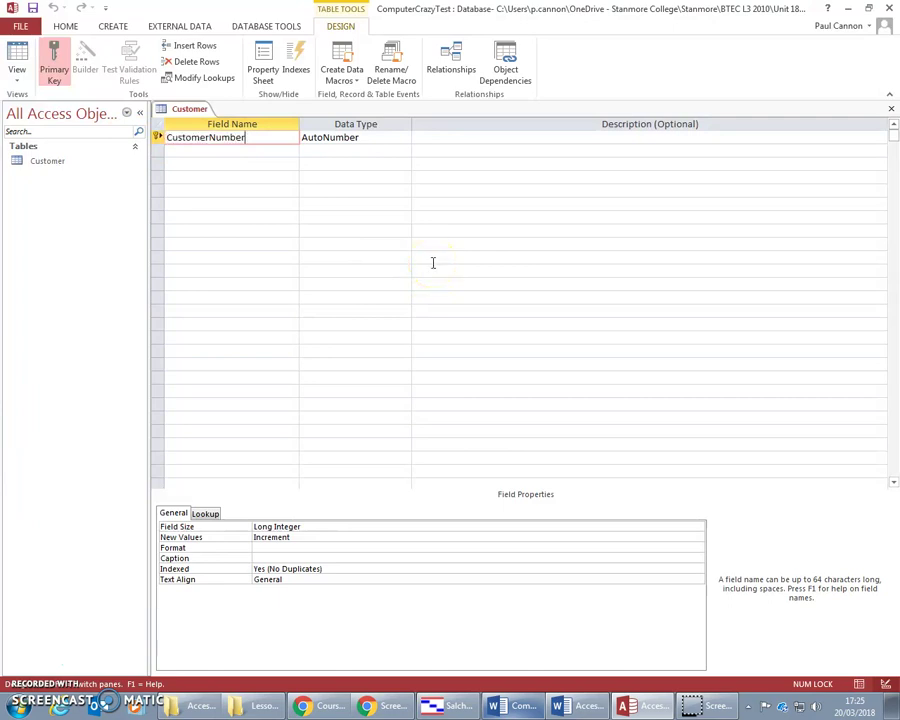
left_click(184, 152)
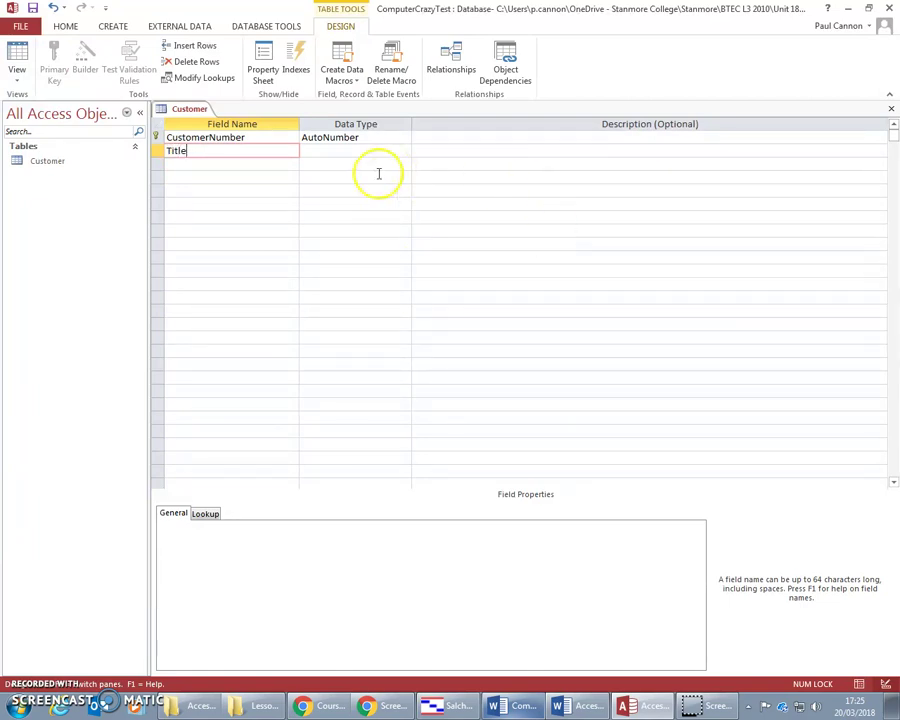
key("super+shift+Left")
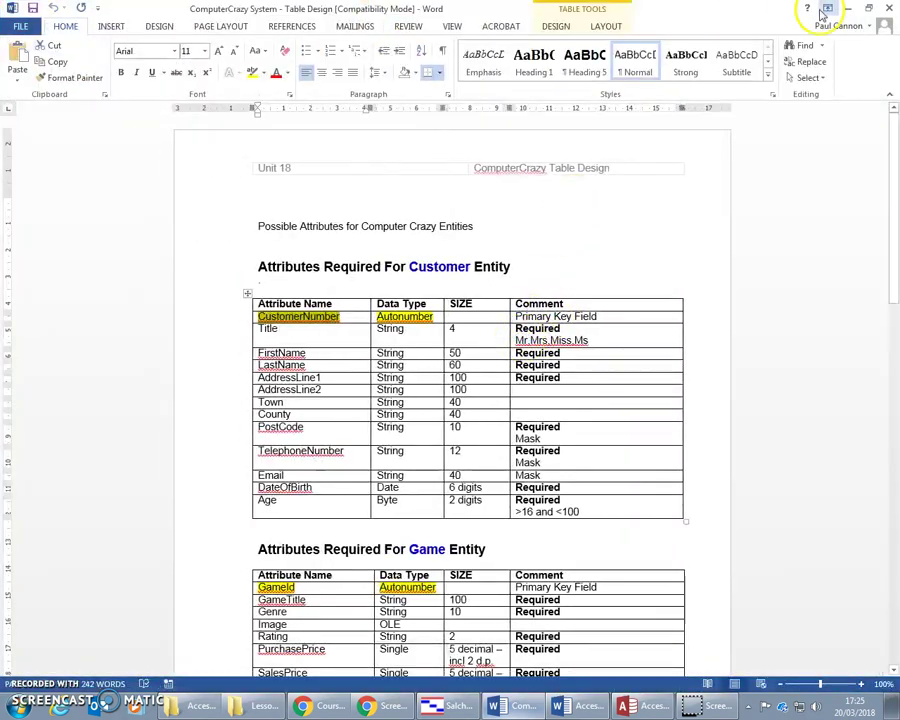
Step: Dock and maximise the Word document to check Title's String type and size 4, then return to Access
left_click(868, 7)
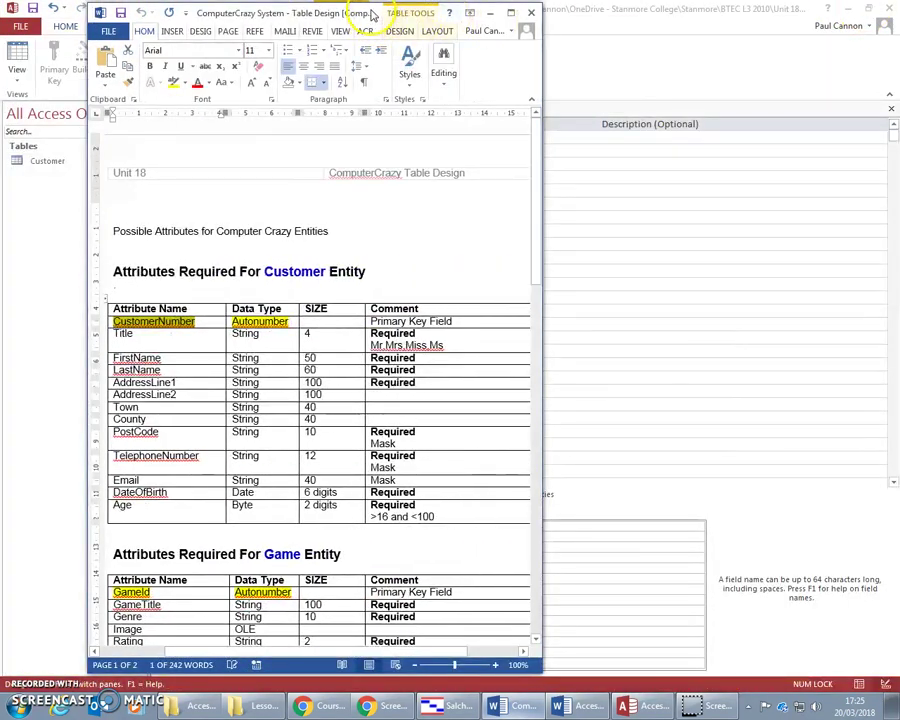
left_click_drag(368, 14, 895, 16)
key("super+Up")
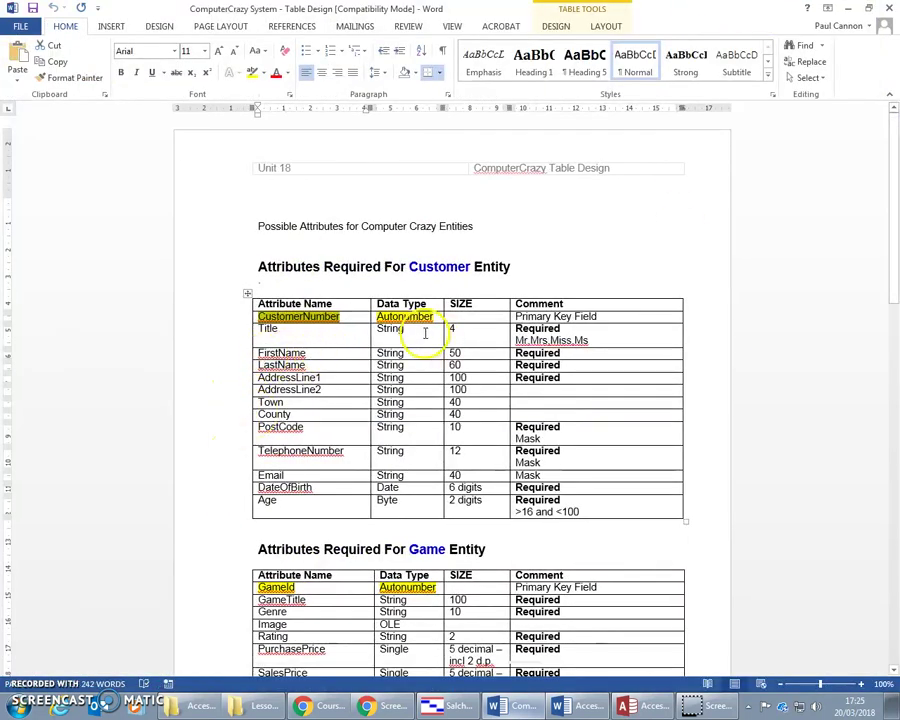
double_click(380, 328)
left_click(467, 330)
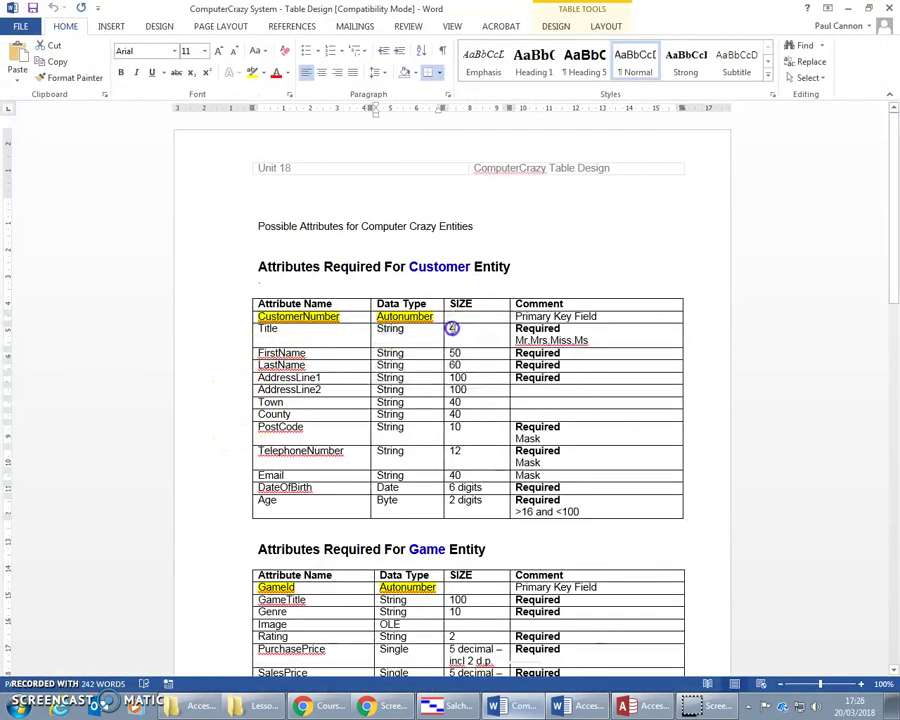
double_click(452, 328)
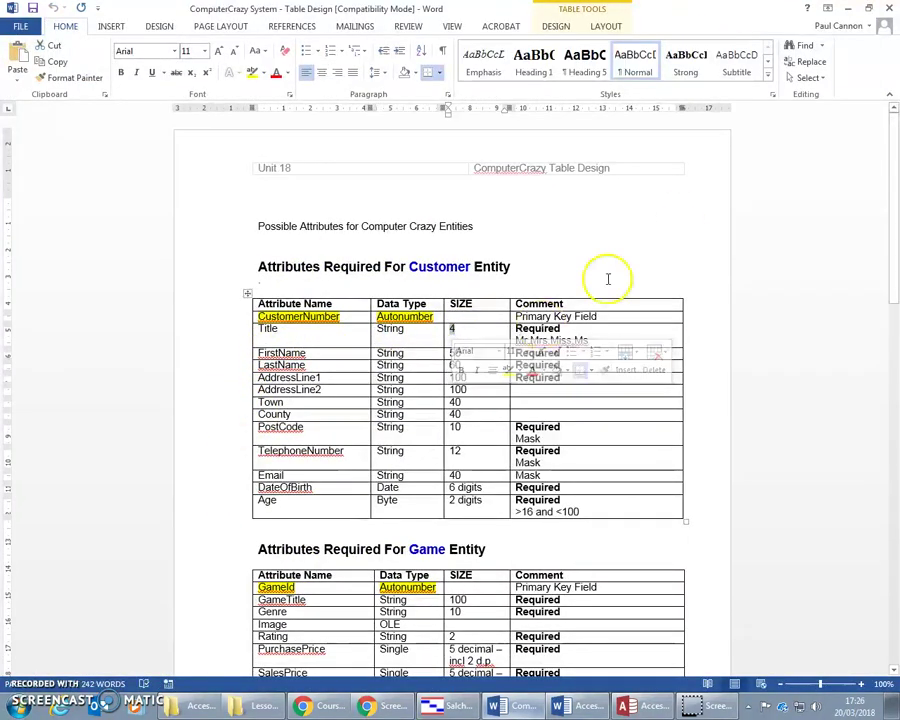
left_click(870, 8)
key("super+Down")
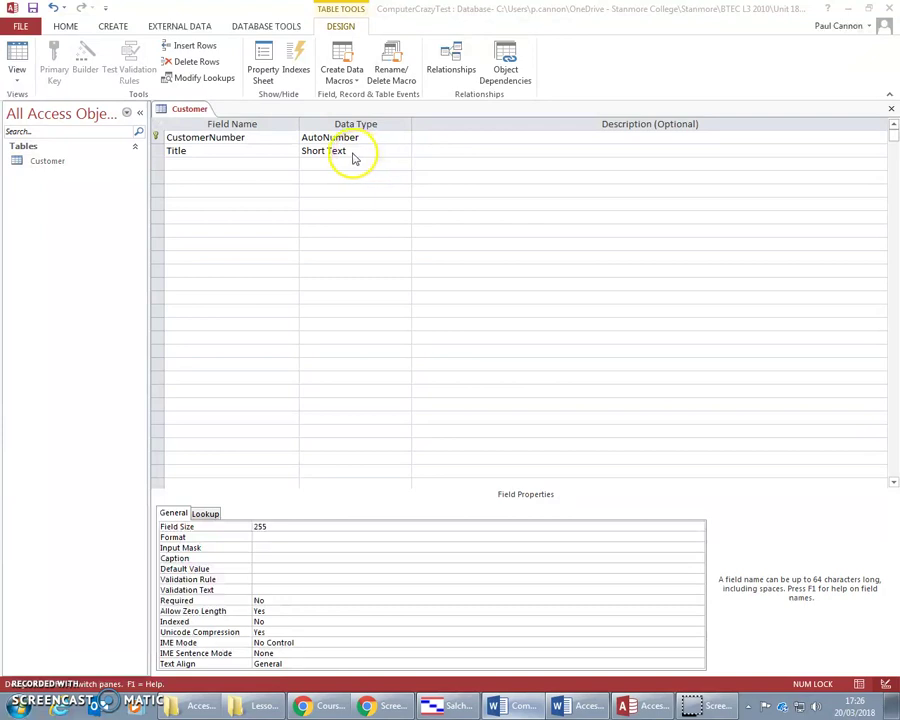
Step: Keep Title as Short Text with Field Size 4 and describe it as 'Mr, Mrs, Miss, MS'
left_click(353, 151)
left_click(405, 151)
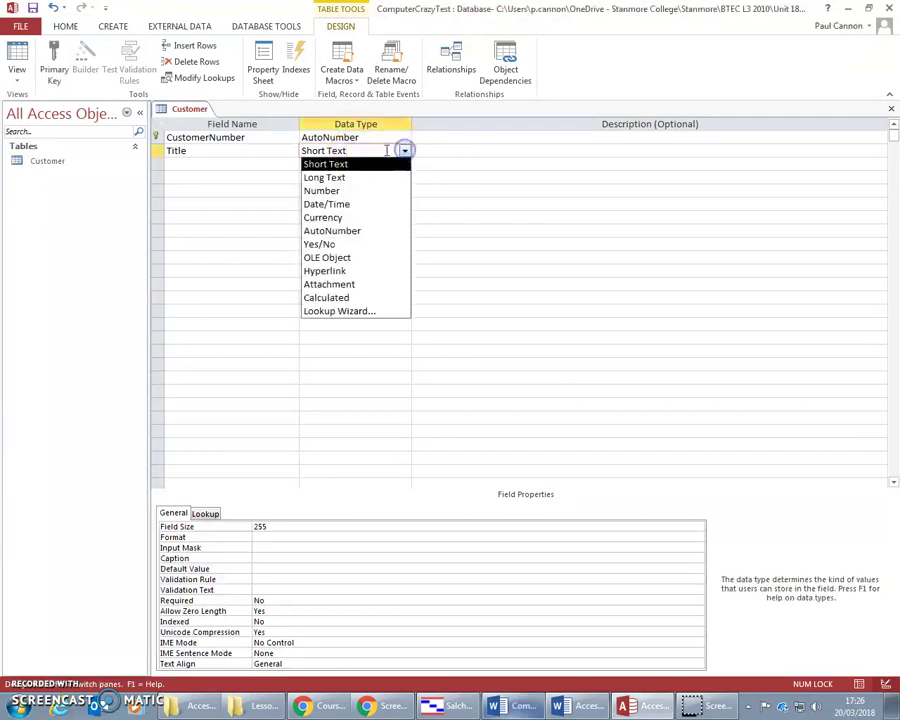
left_click(342, 165)
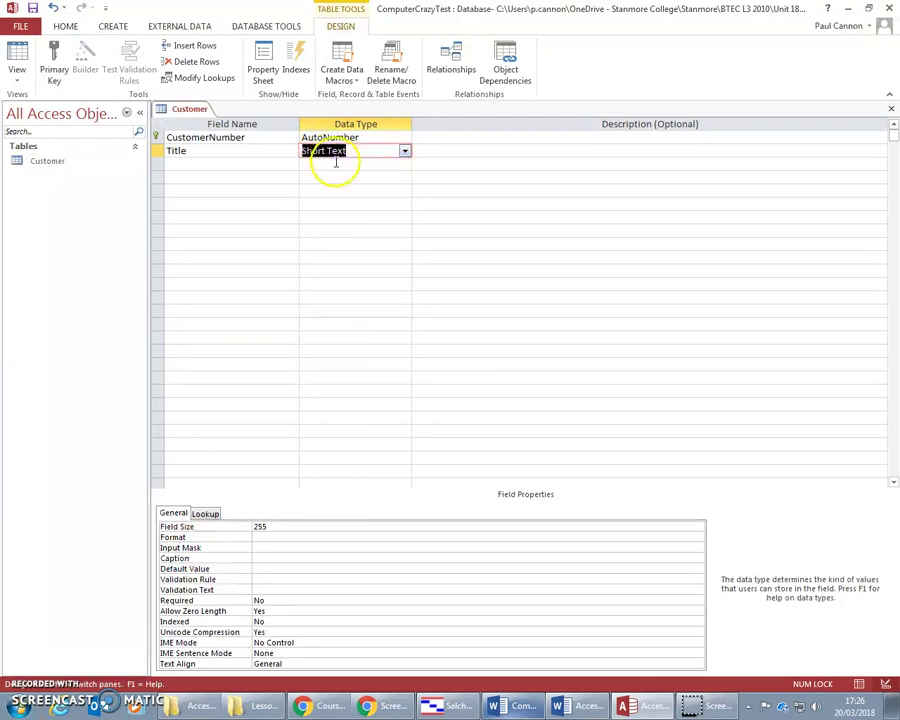
left_click(271, 526)
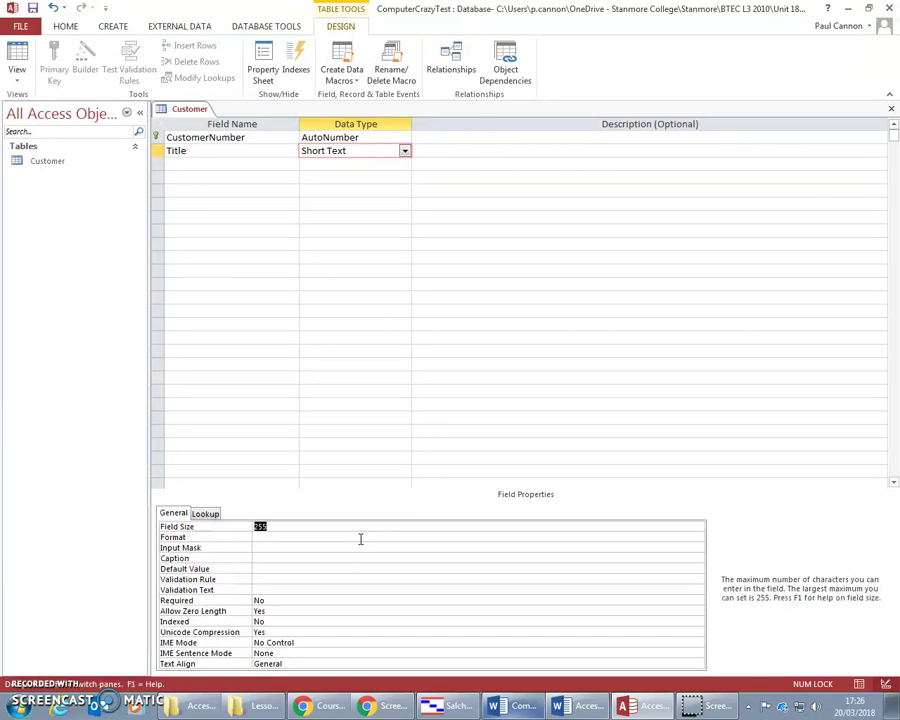
type("4")
left_click(425, 151)
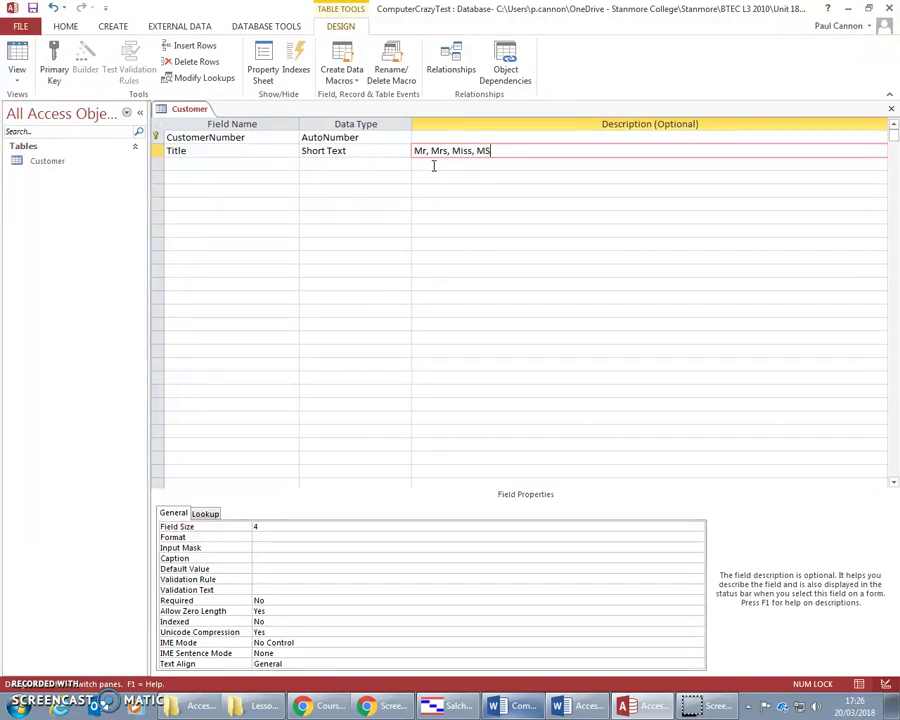
Step: Add a third field, FirstName, as Short Text with a field size of 50
left_click(241, 166)
type("First")
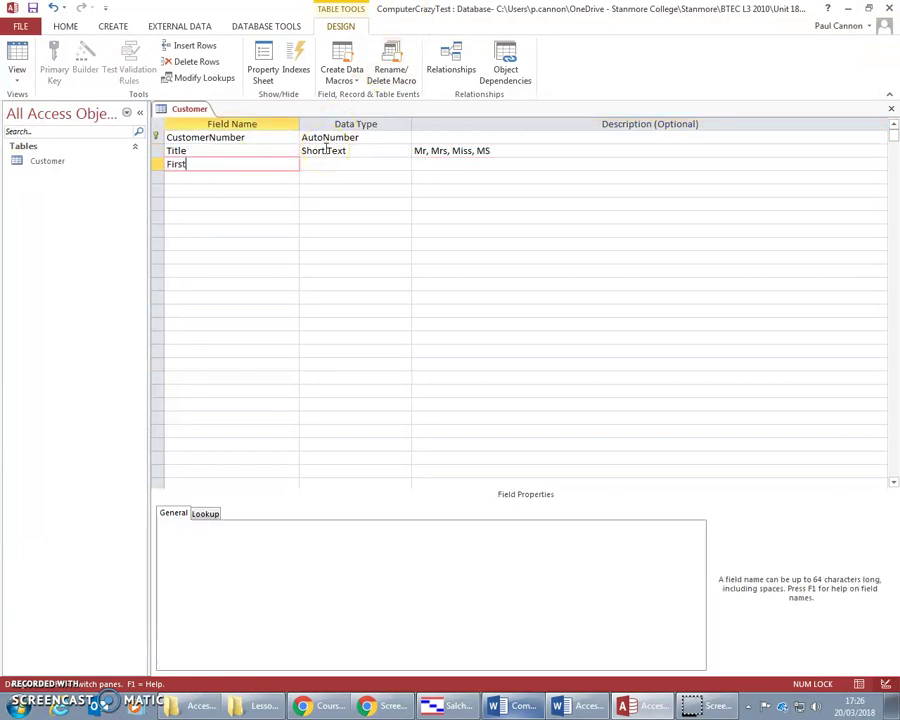
type("Name")
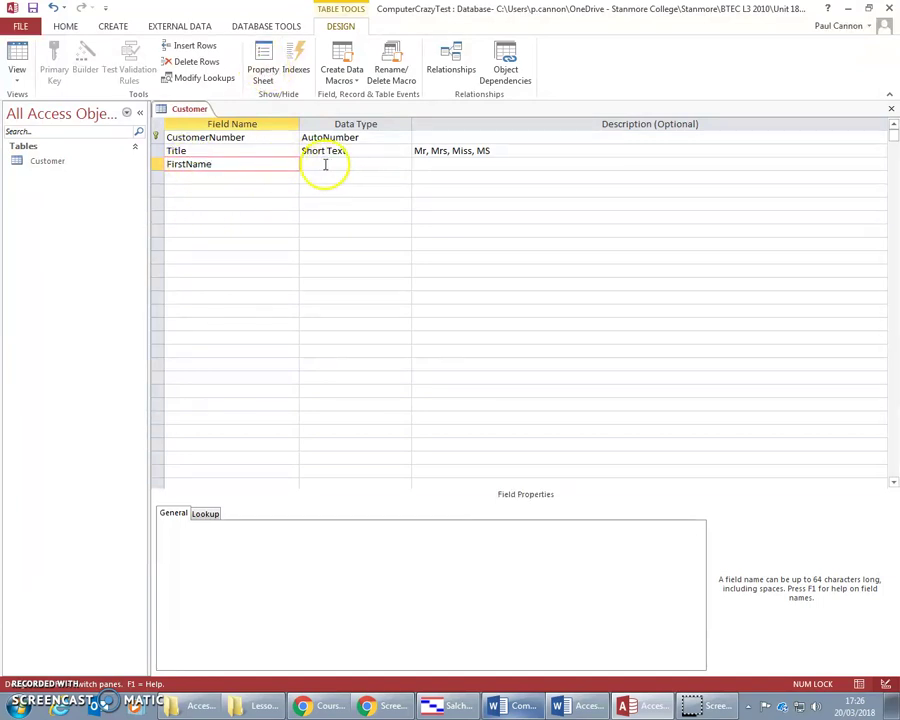
left_click(316, 164)
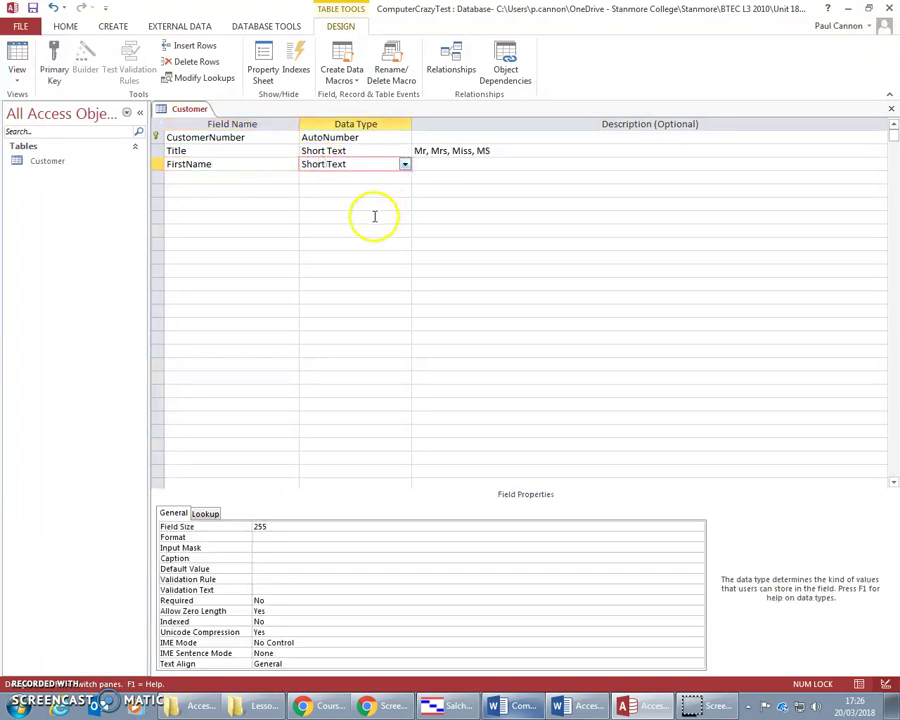
double_click(256, 526)
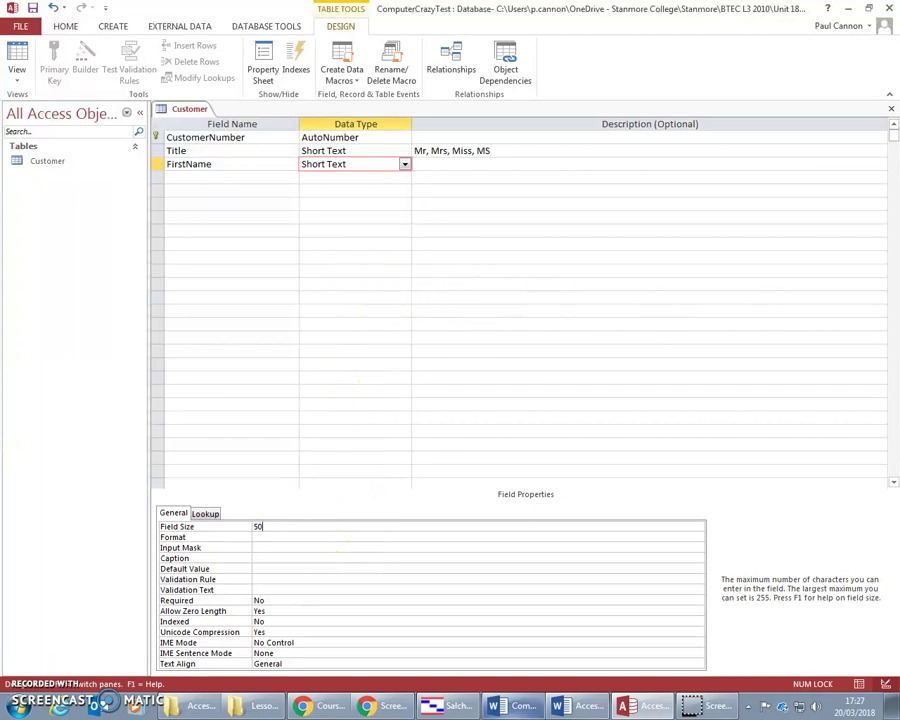
left_click_drag(899, 72, 630, 37)
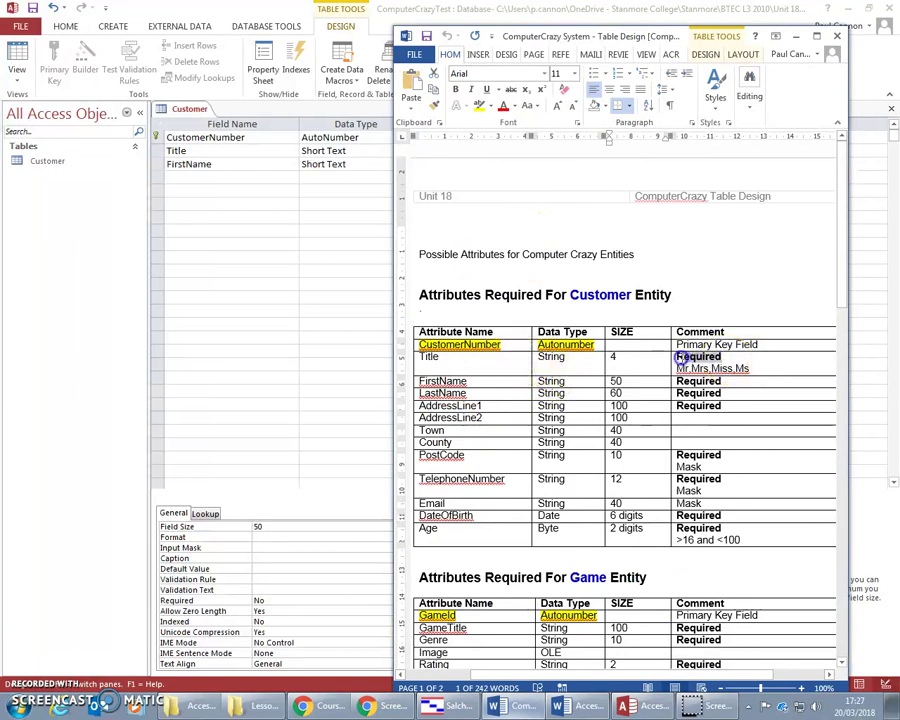
Step: Use Format Painter to copy the Title Required note's bold onto the other Required notes, then return to Access
double_click(681, 358)
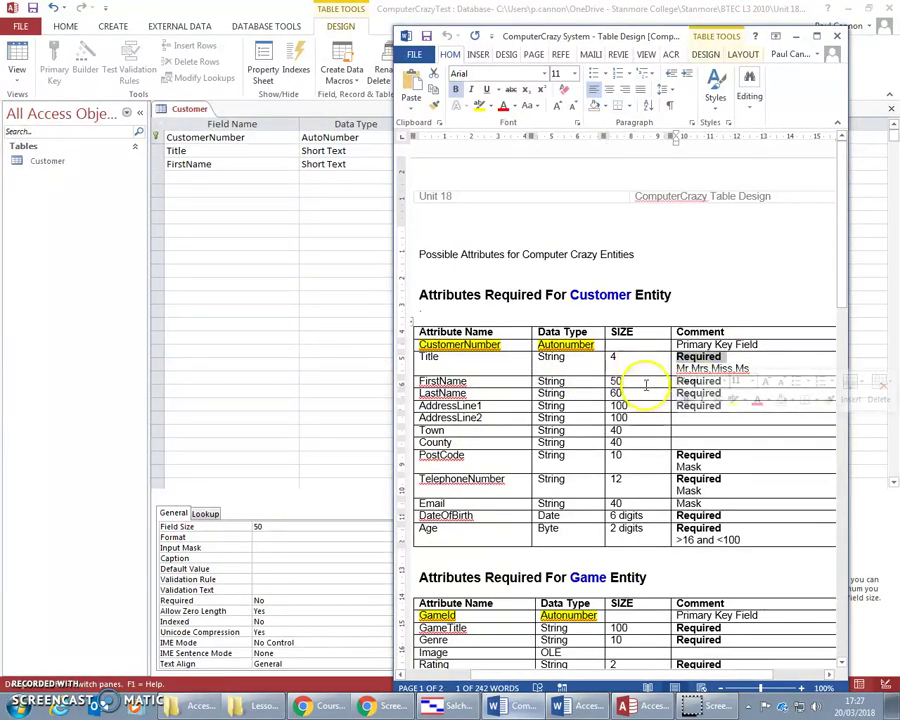
left_click(646, 385)
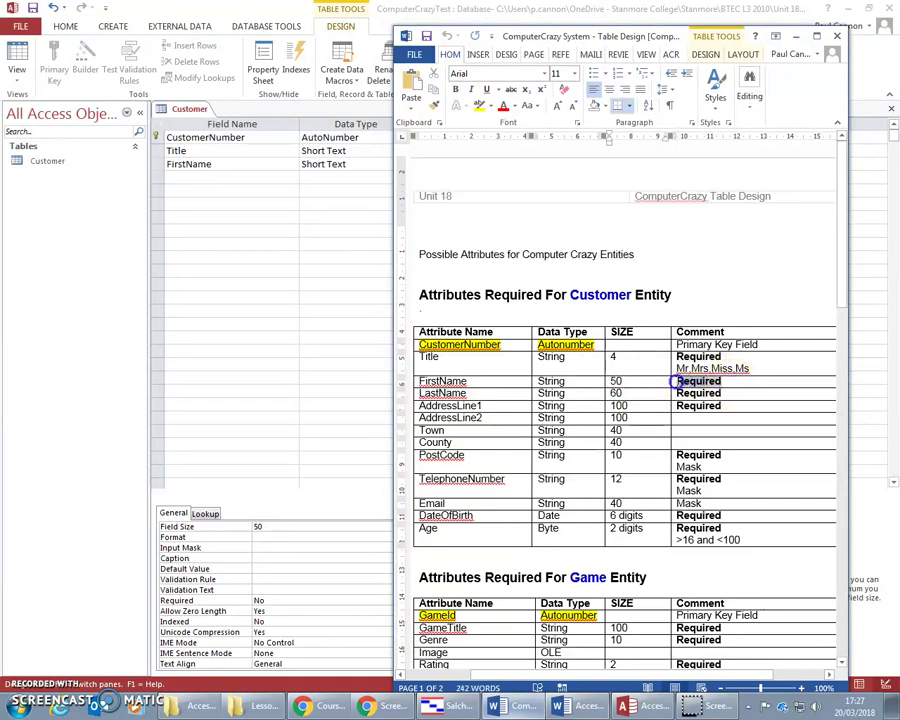
left_click(676, 22)
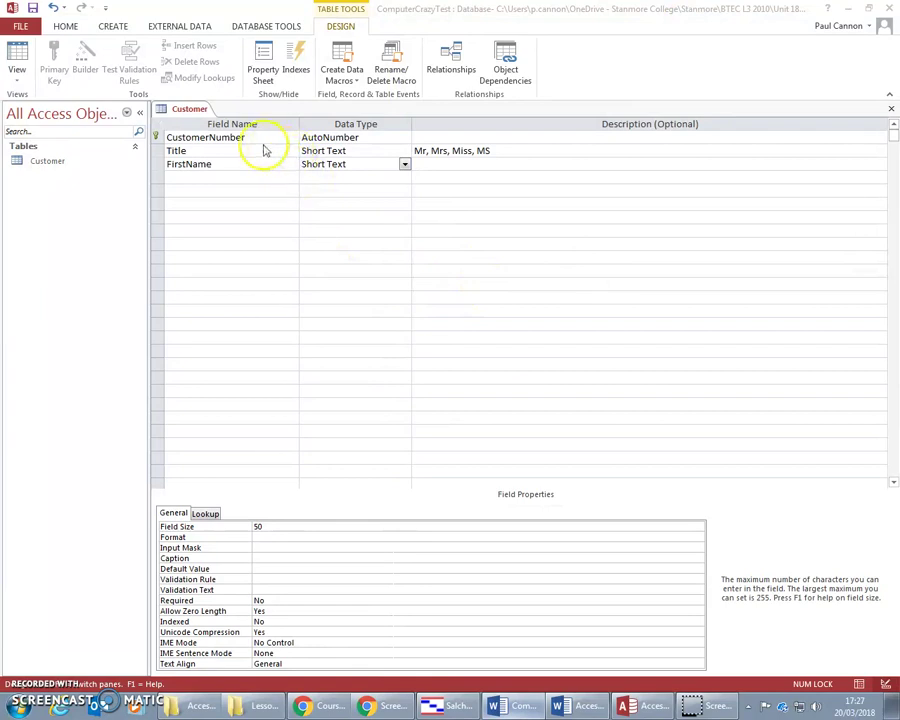
Step: Set Required to Yes for both the FirstName and Title fields
left_click(270, 600)
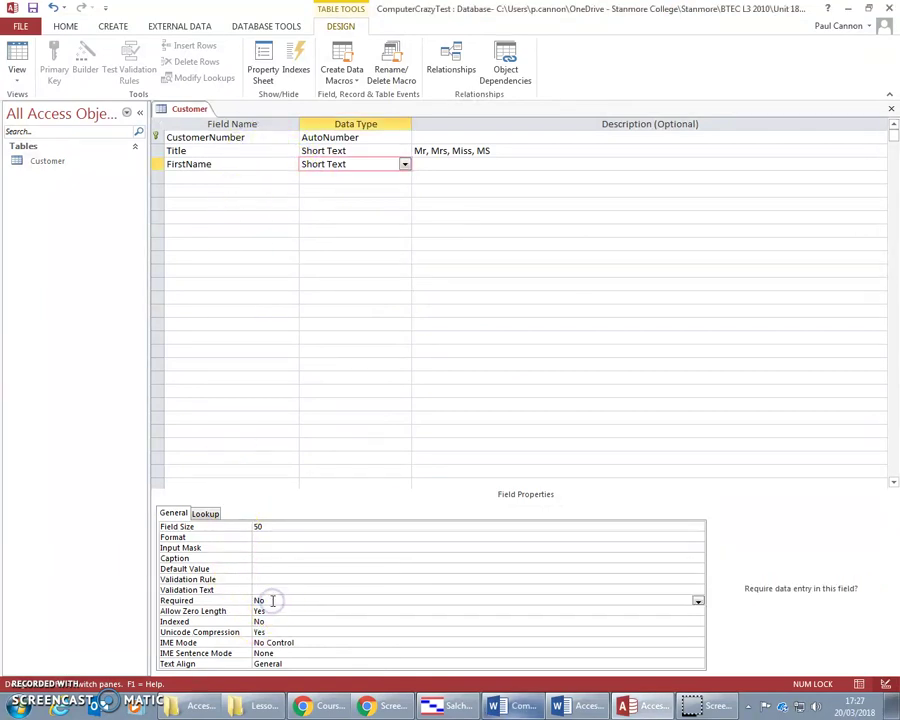
left_click(697, 600)
left_click(259, 610)
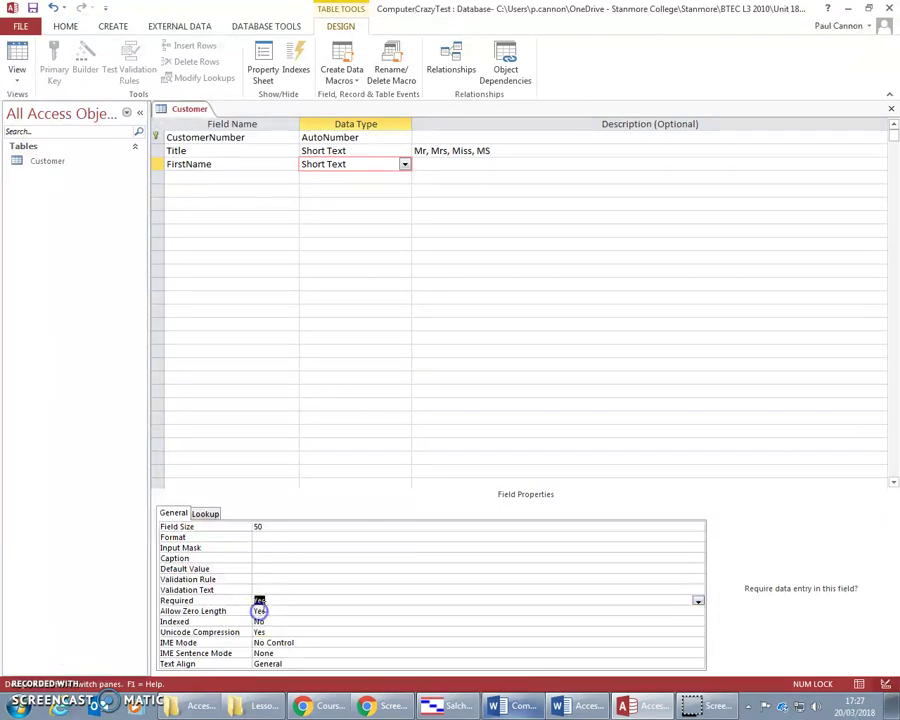
left_click(254, 150)
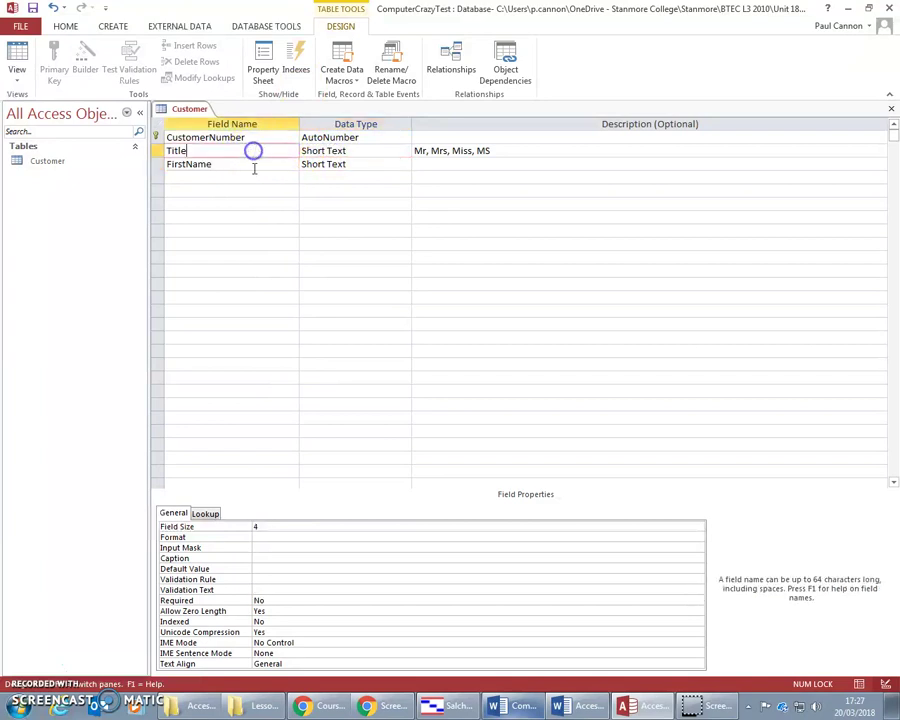
left_click(279, 600)
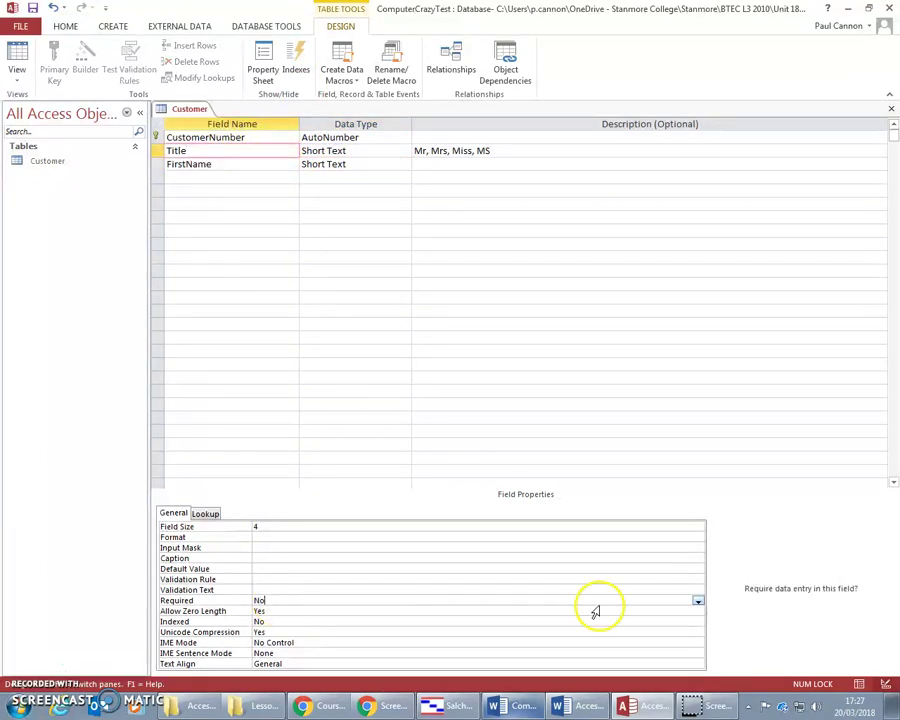
left_click(697, 601)
left_click(342, 611)
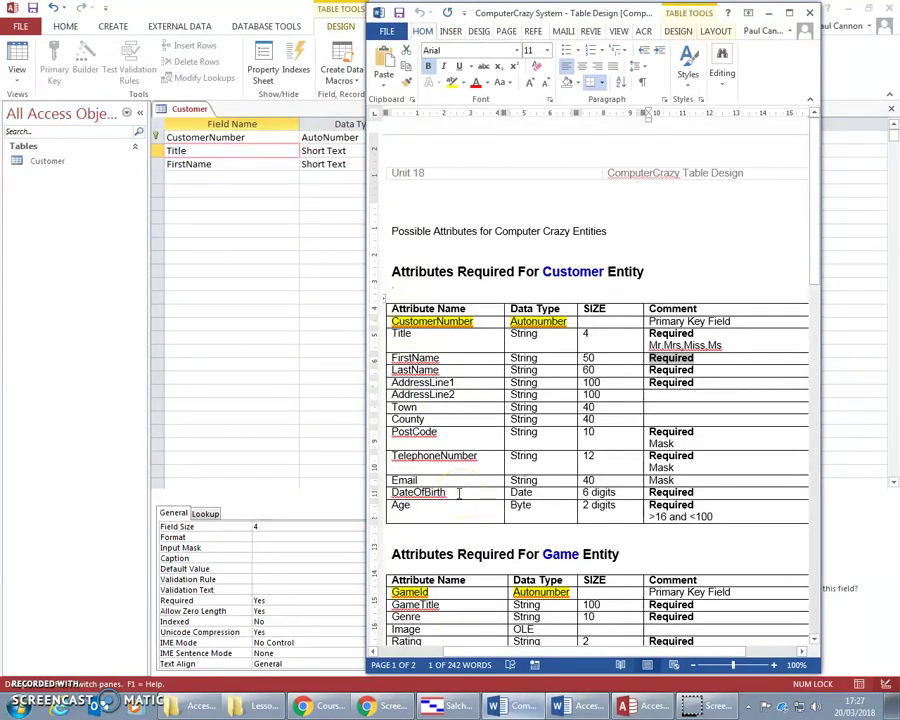
Step: Paste DateOfBirth from the spec as the fourth field name and give it the Date/Time data type
left_click_drag(457, 492, 397, 492)
key("ctrl+c")
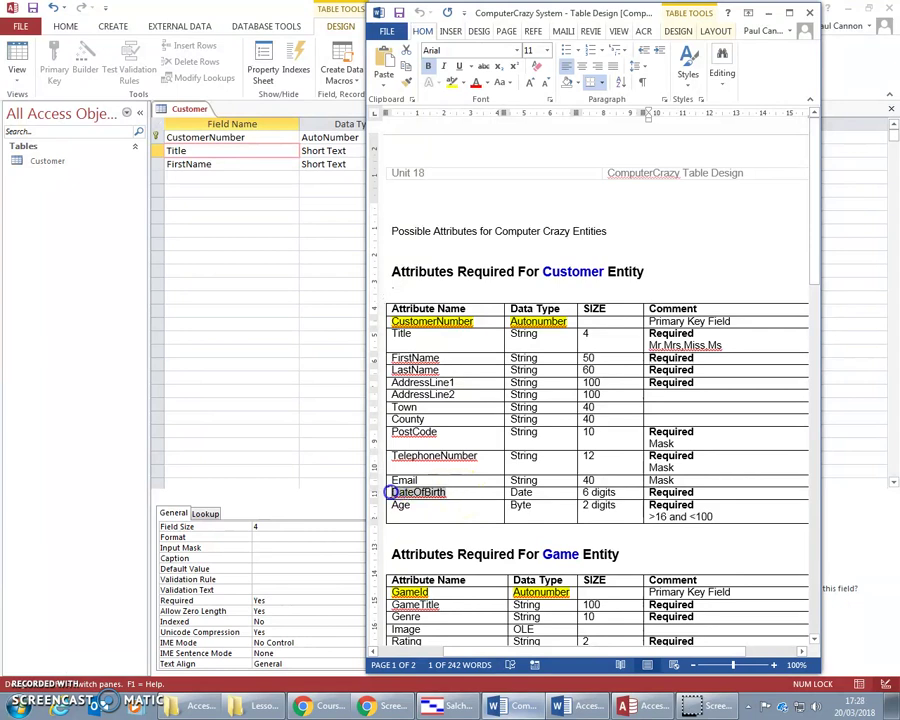
left_click(386, 474)
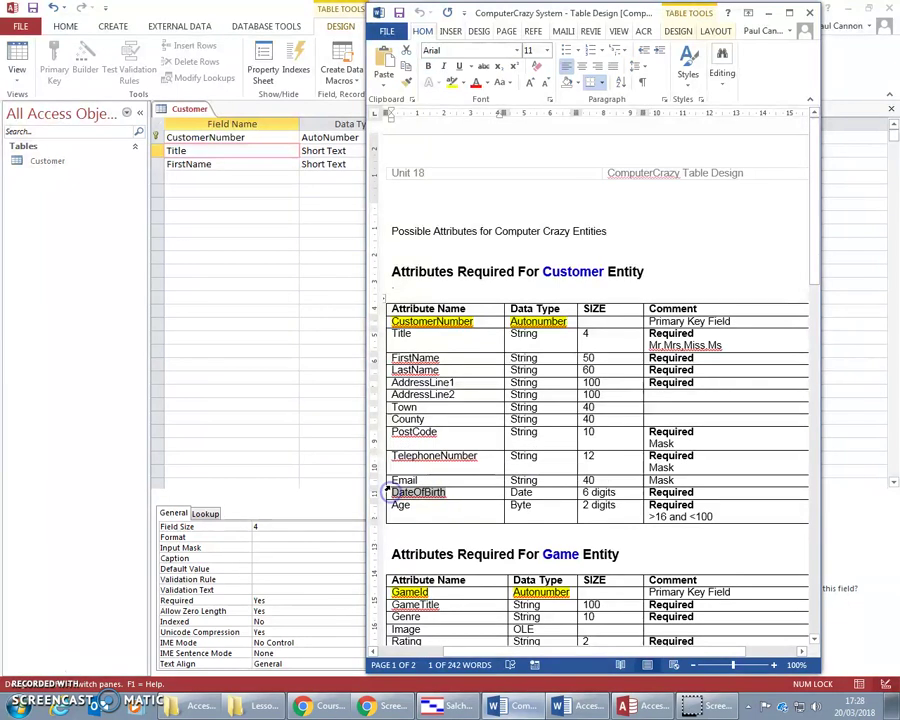
left_click(185, 175)
key("ctrl+v")
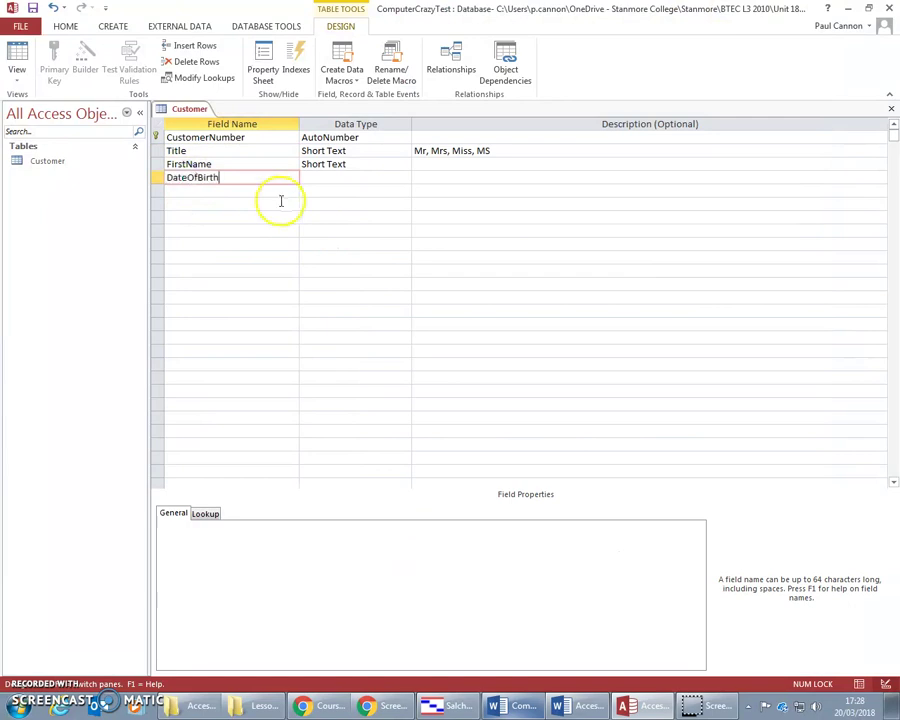
left_click(400, 182)
left_click(404, 178)
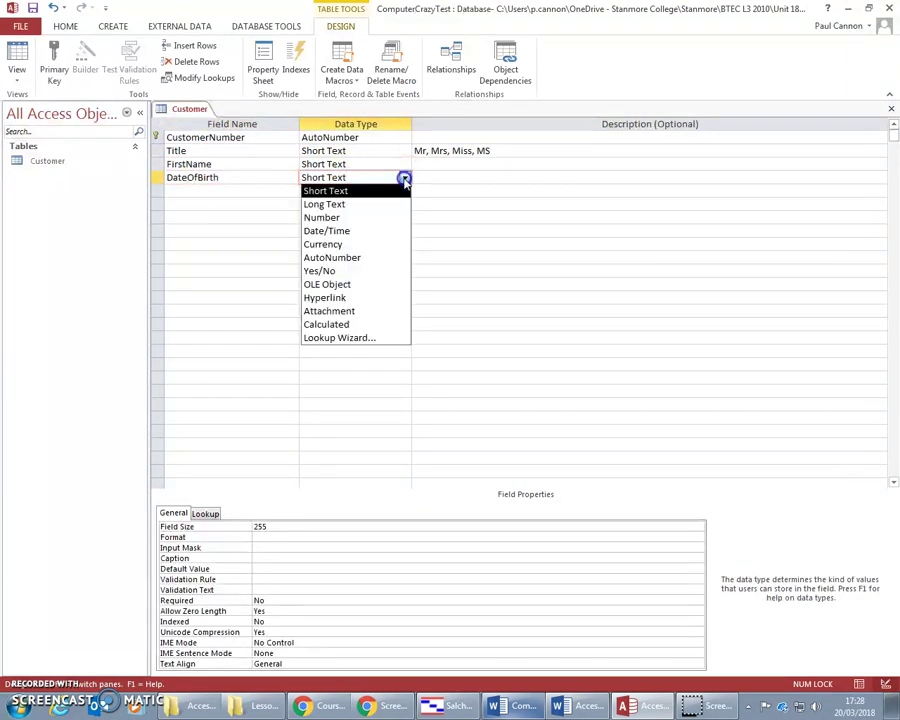
left_click(340, 229)
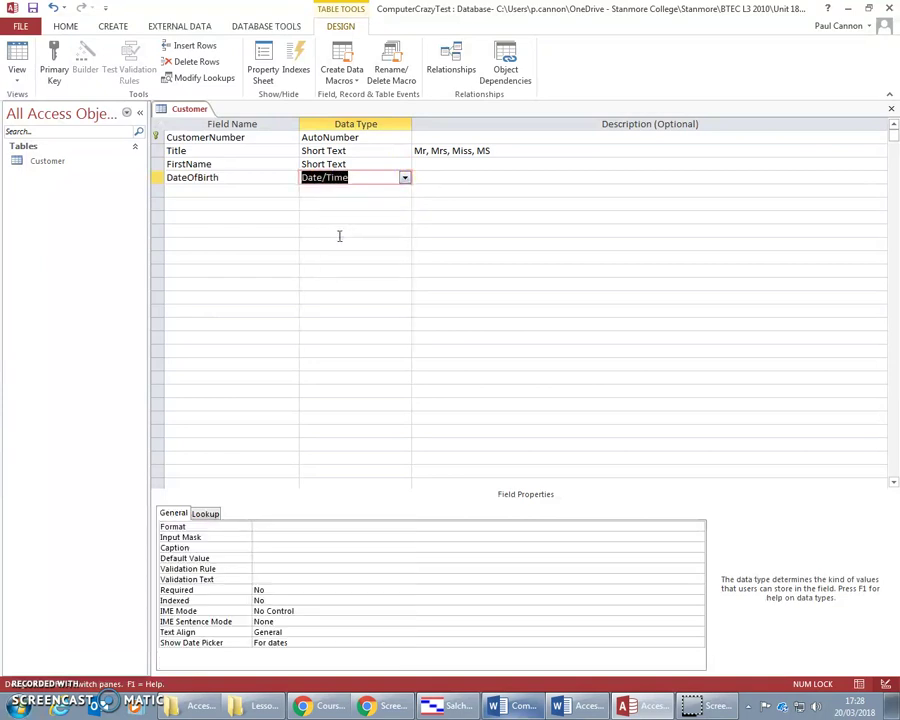
left_click(690, 708)
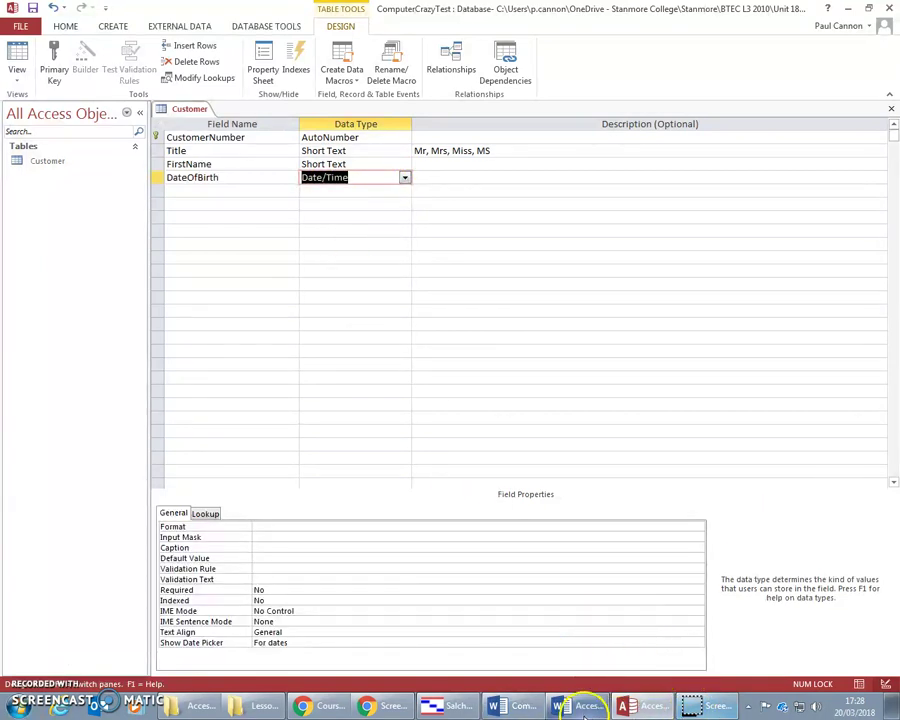
Step: Take the Age name from the Word spec and start an Age field below DateOfBirth
left_click(528, 708)
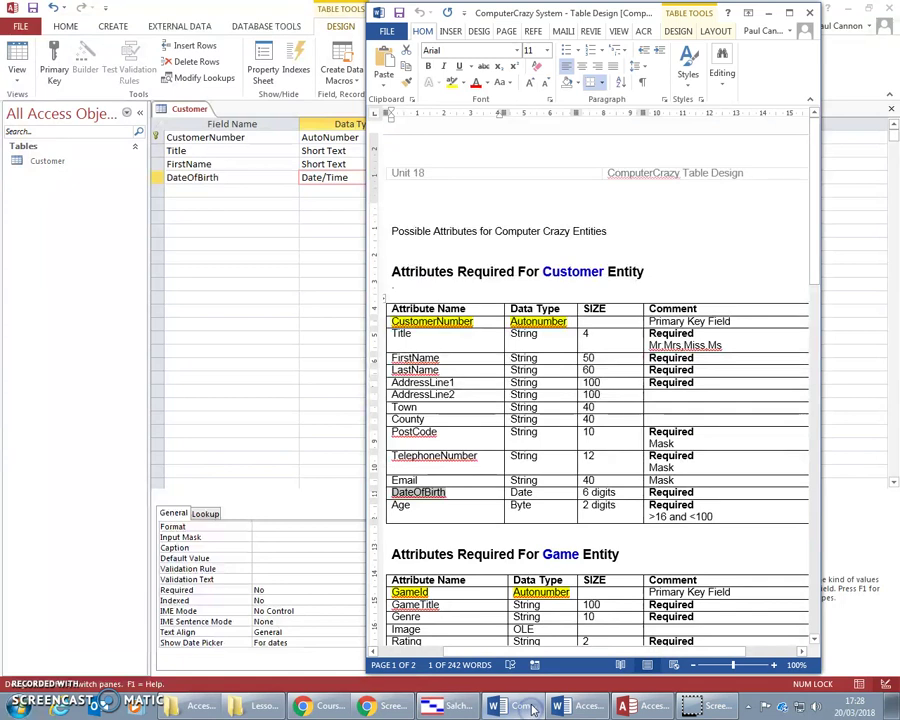
left_click(400, 506)
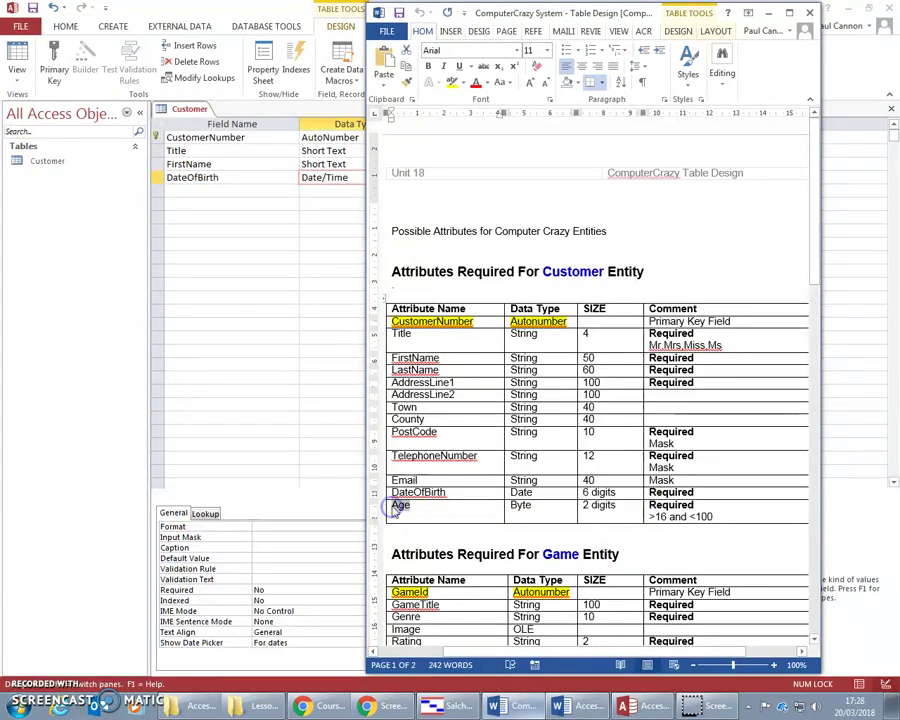
double_click(396, 506)
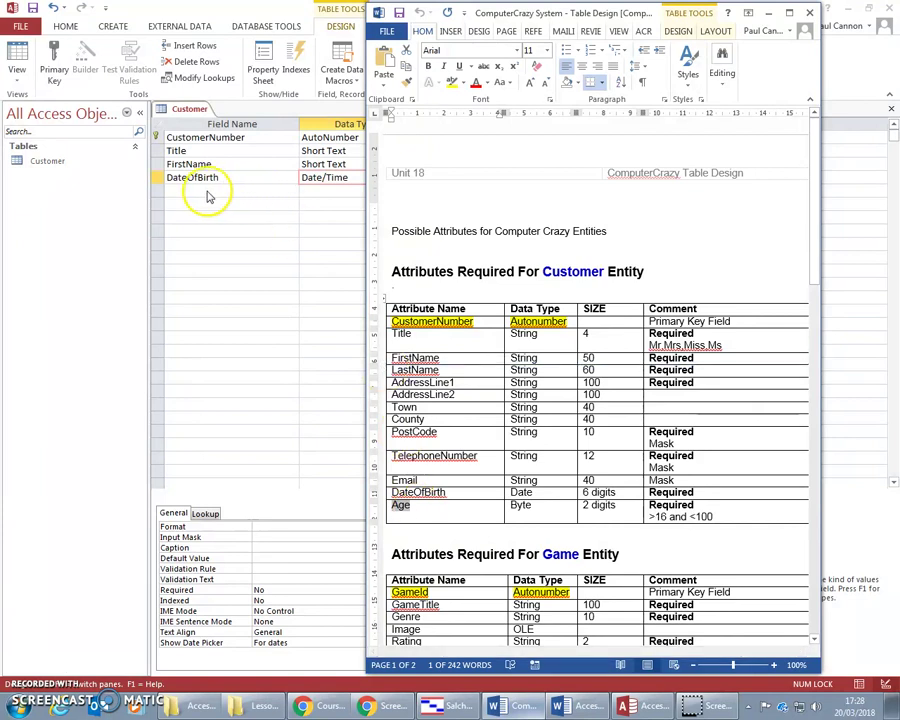
left_click(206, 191)
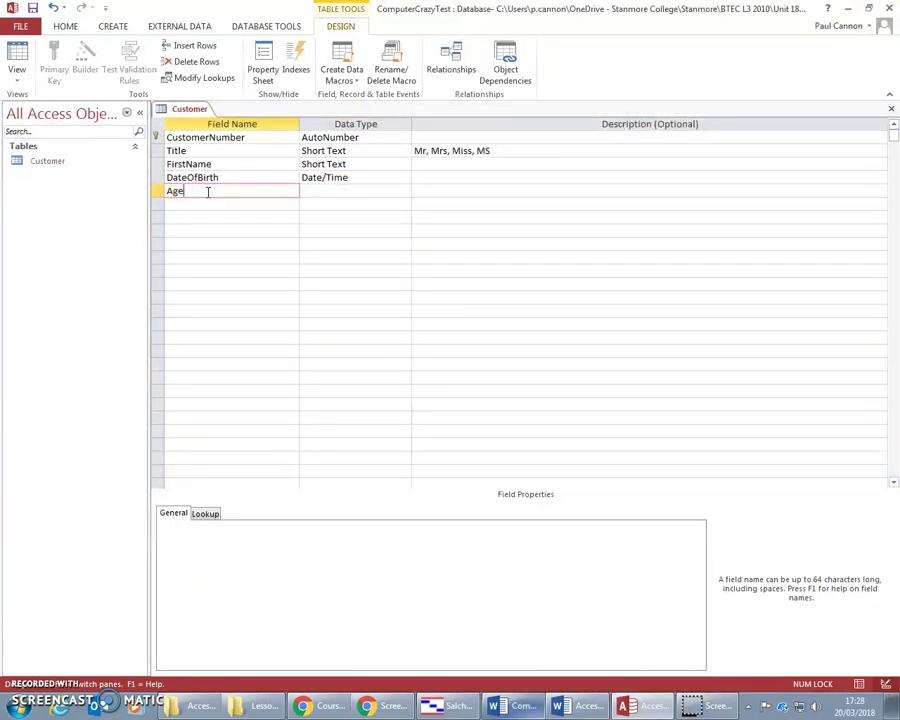
left_click(332, 191)
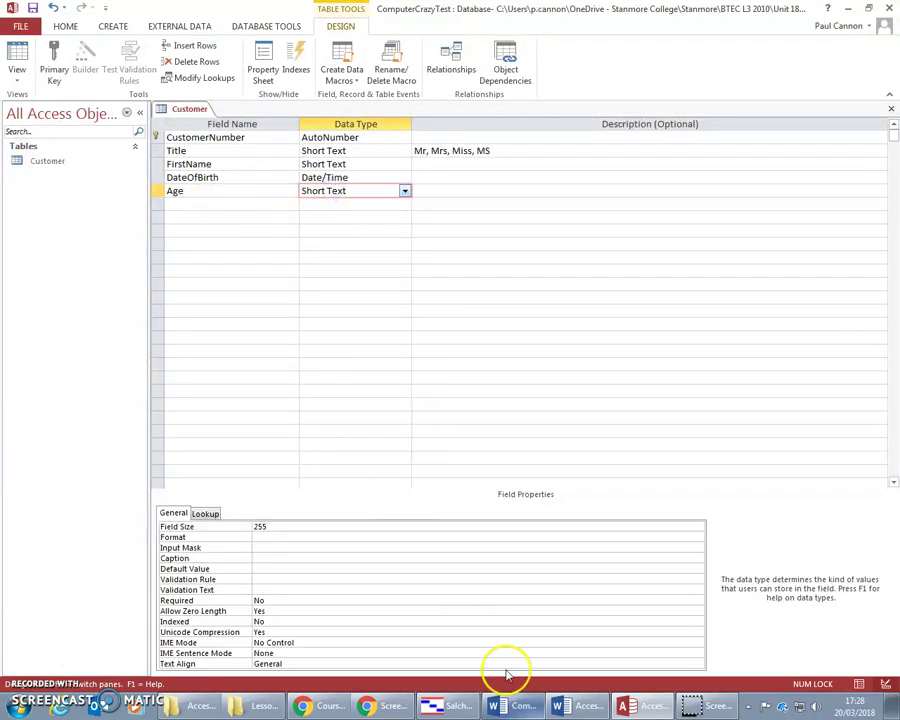
left_click(524, 706)
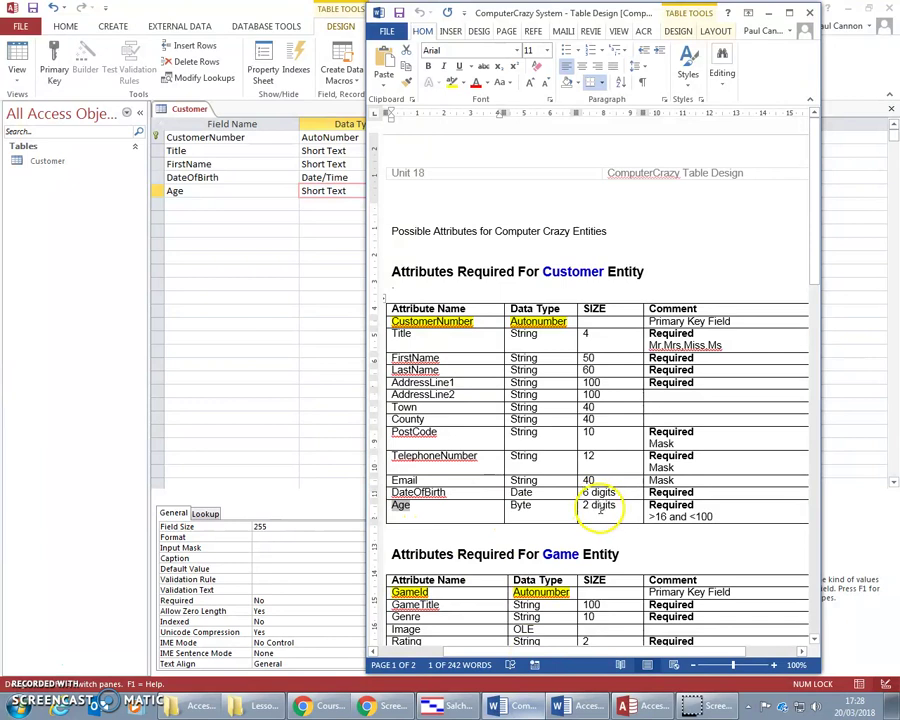
left_click(242, 214)
Step: Set the Age field's data type to Number with field size Byte
left_click(405, 192)
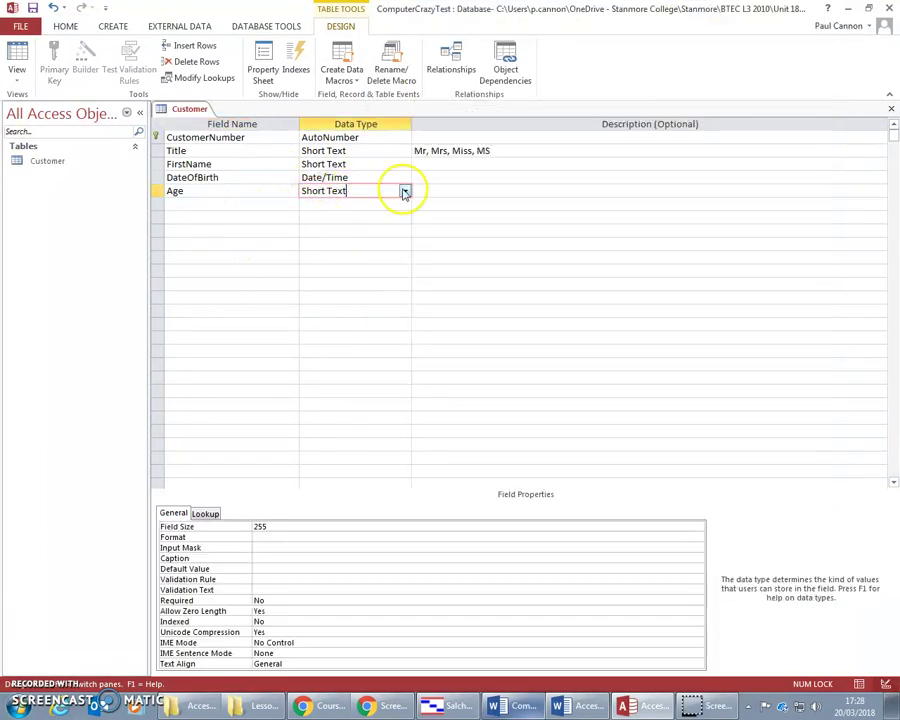
left_click(405, 192)
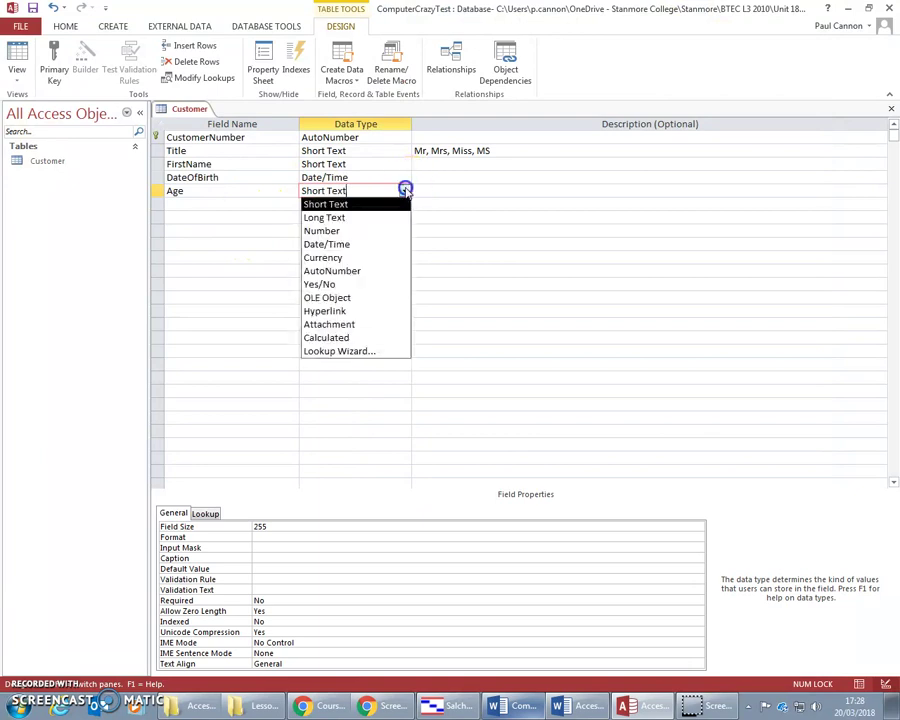
left_click(339, 232)
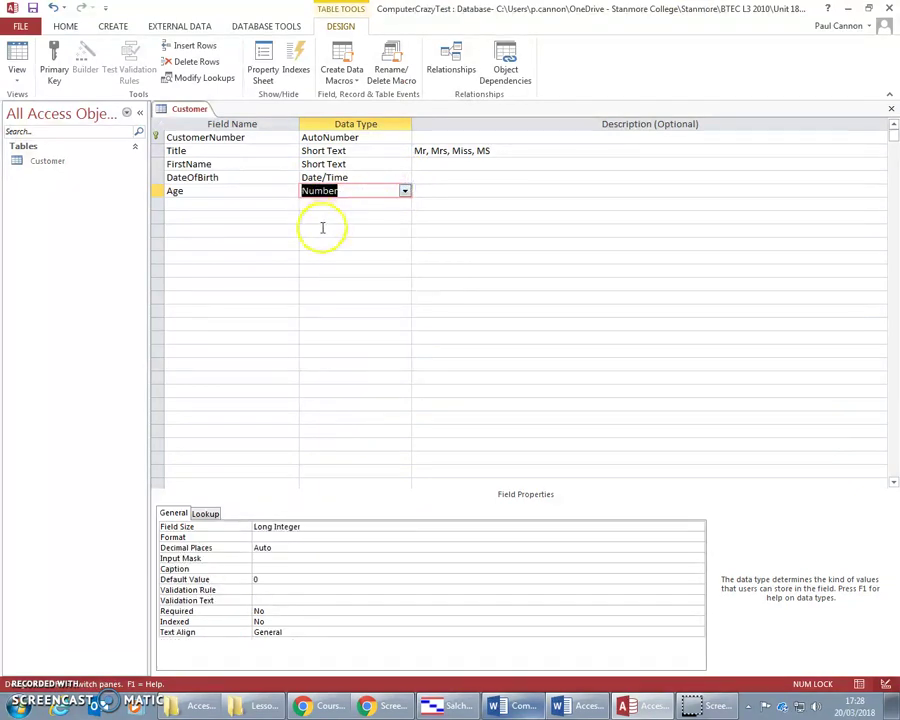
left_click(311, 526)
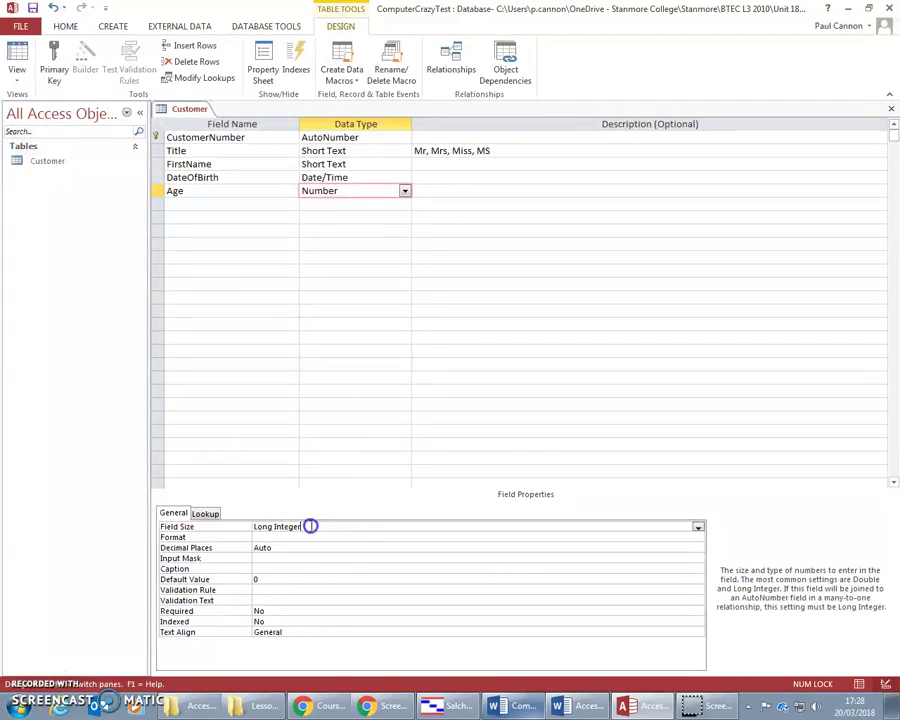
left_click(698, 528)
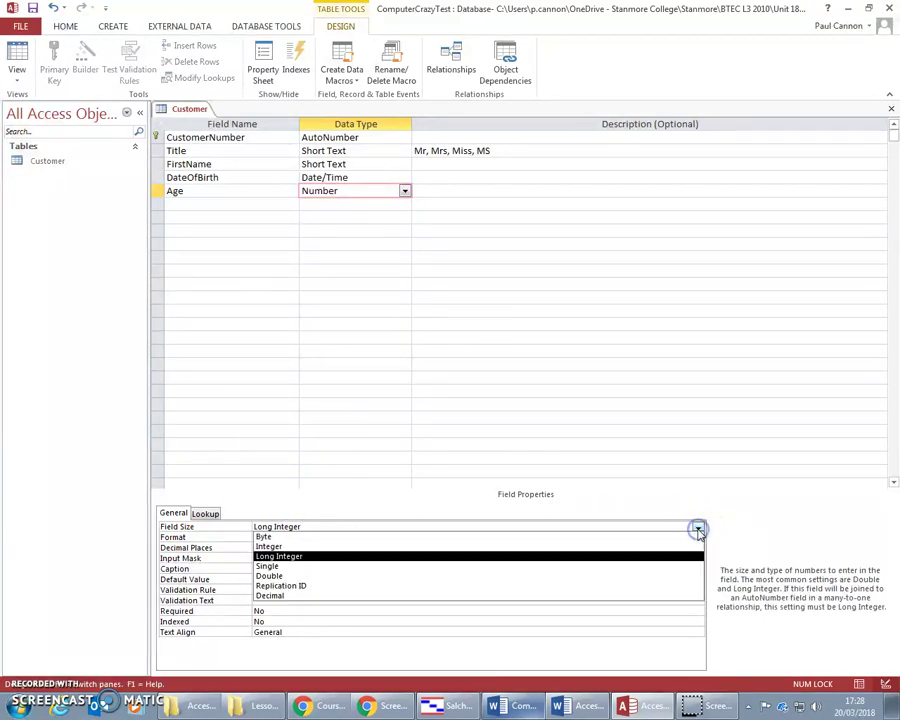
left_click(263, 538)
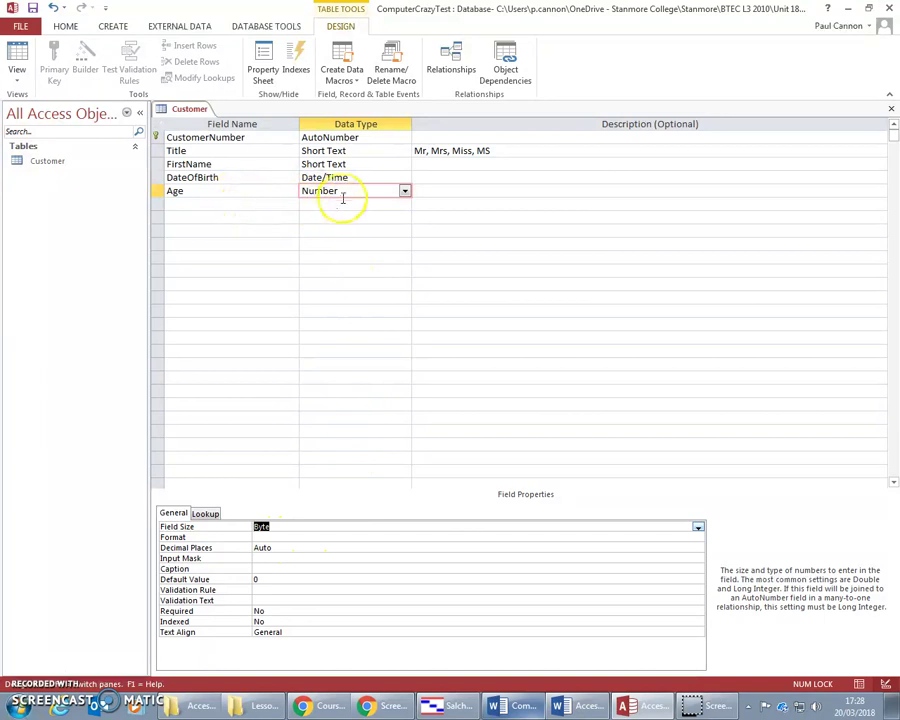
left_click(277, 527)
left_click(698, 527)
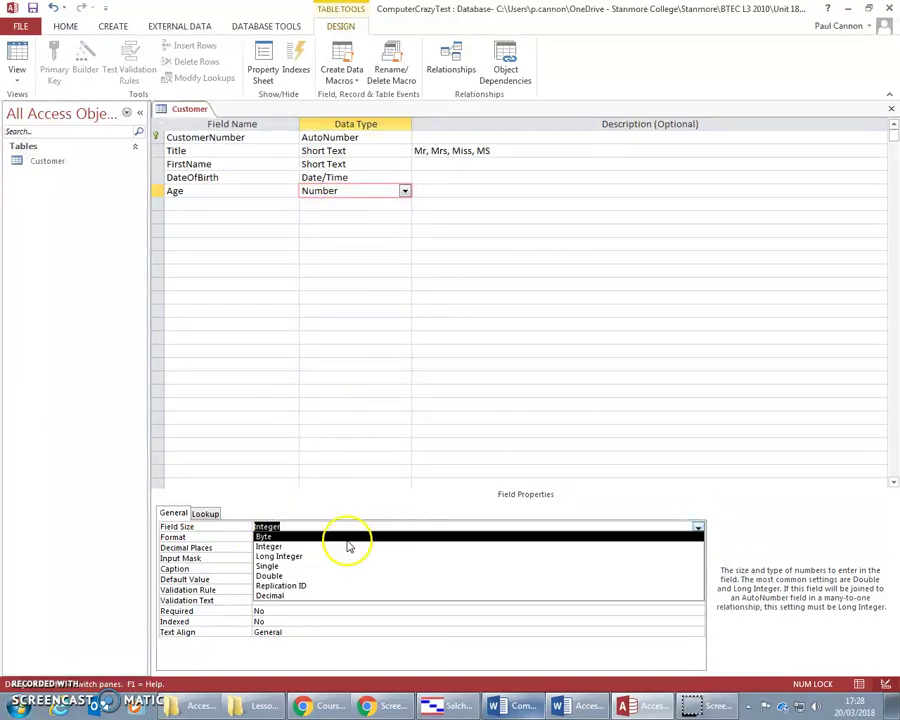
left_click(314, 538)
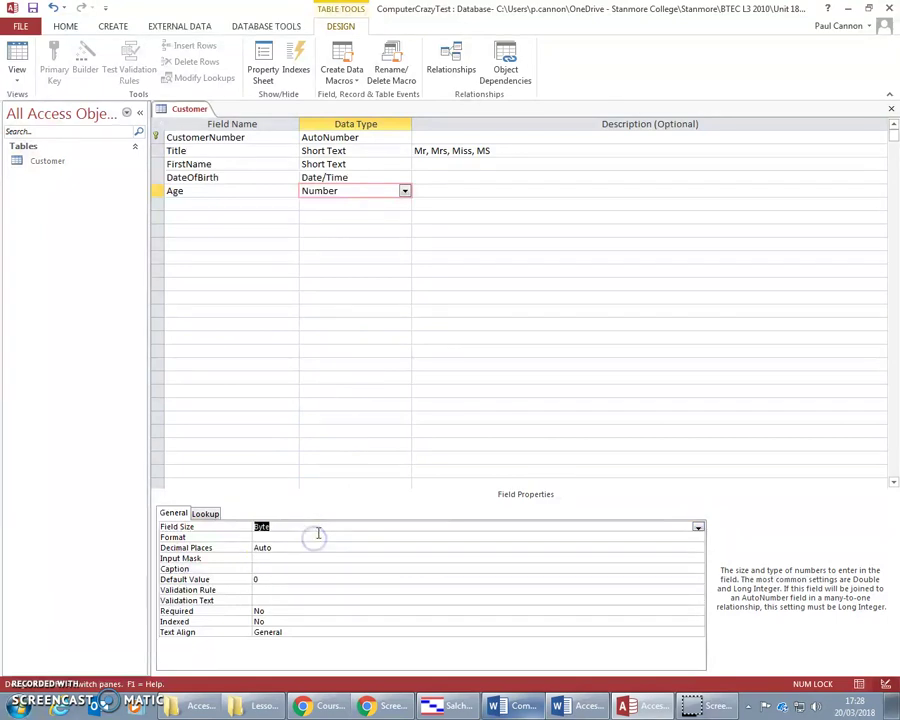
Step: Look up the Age range (>16 and <100) in the spec and set Age's Required property to Yes
left_click(578, 710)
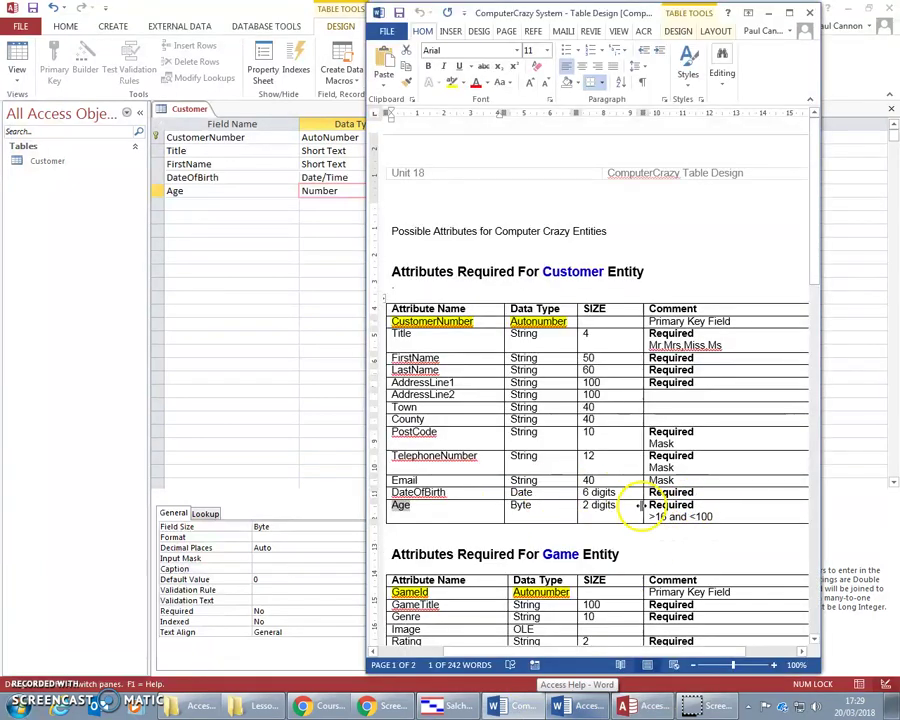
left_click_drag(716, 516, 649, 516)
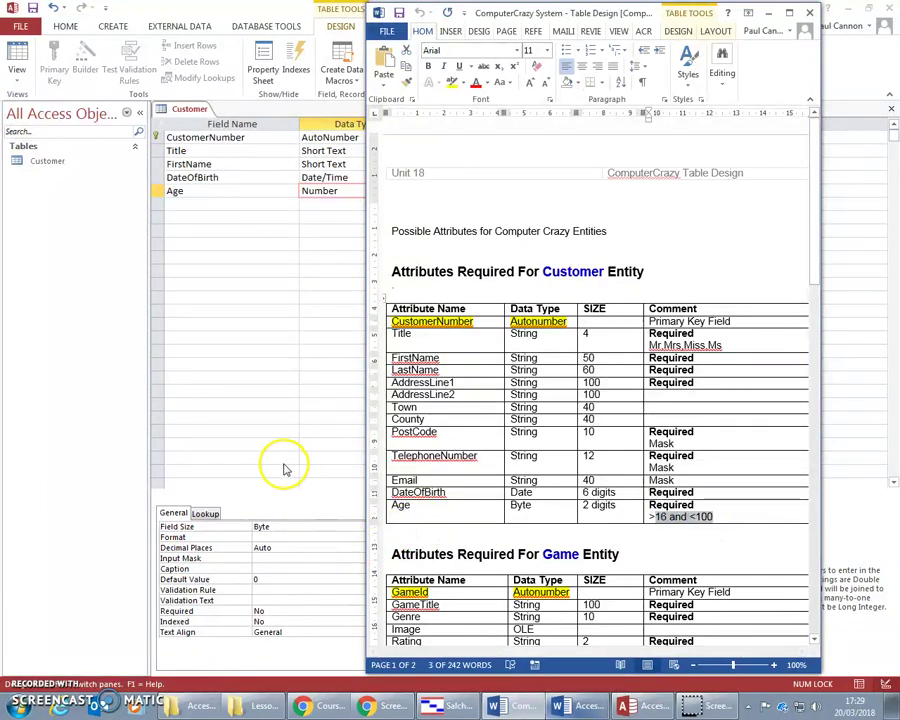
left_click(263, 261)
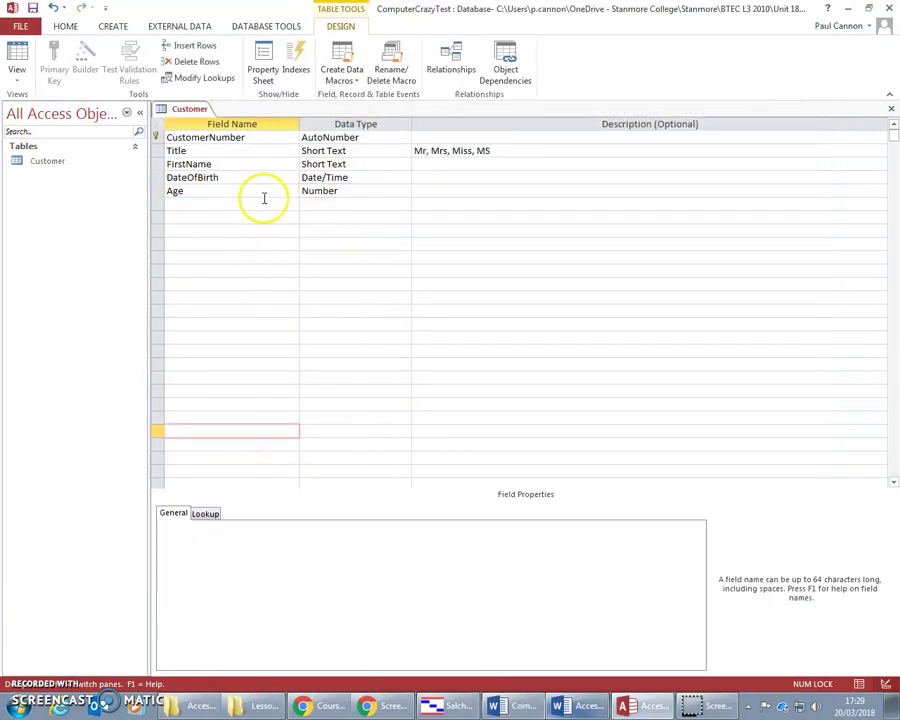
left_click(263, 191)
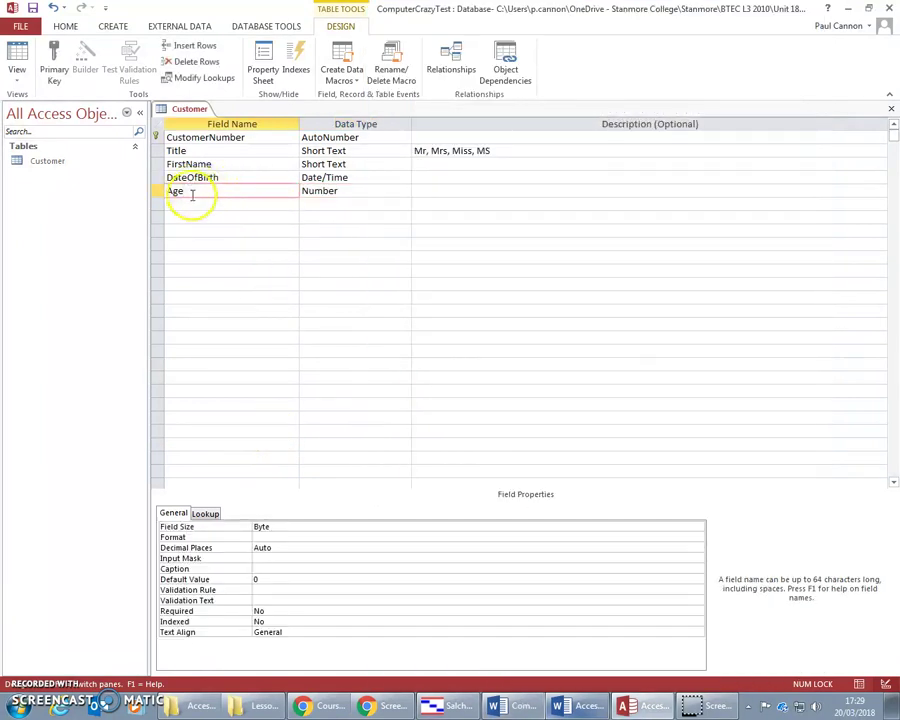
left_click(273, 610)
left_click(696, 611)
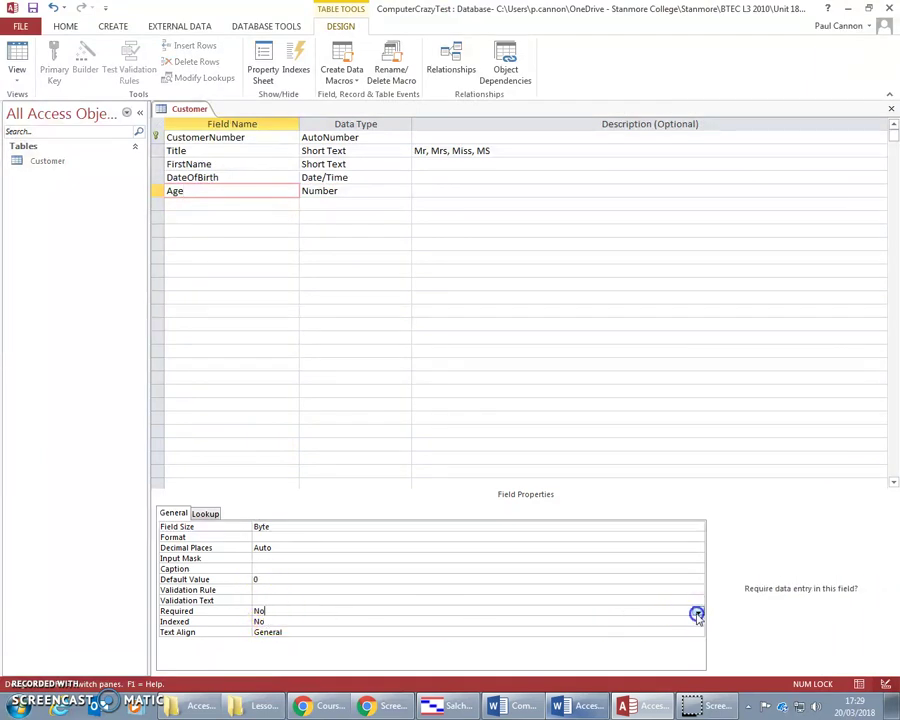
left_click(261, 621)
Step: Give Age the validation rule >16 AND <100, rechecking the age limits in the spec
left_click(257, 589)
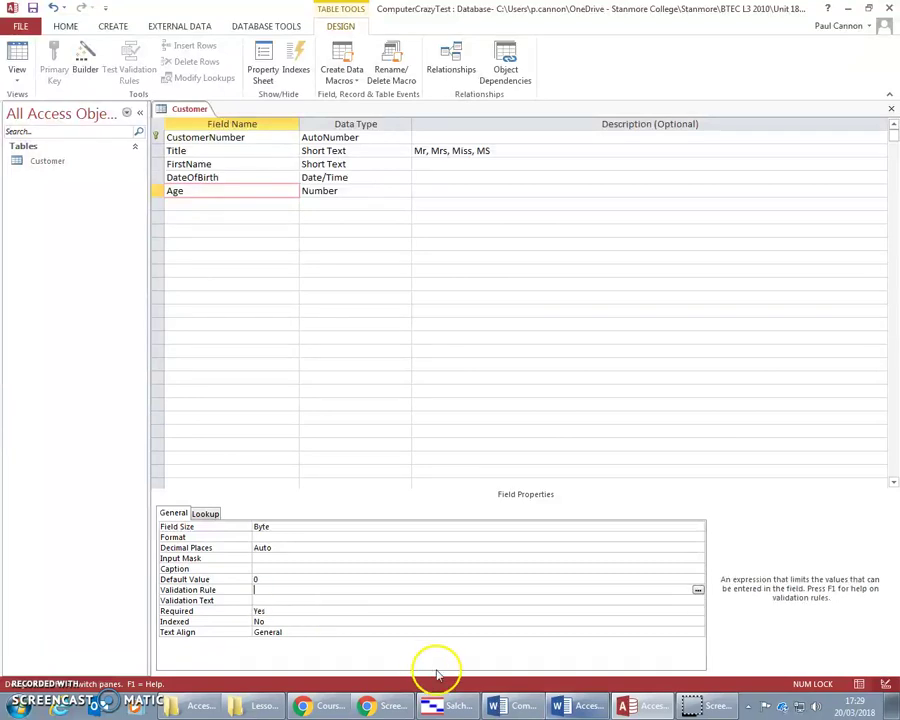
left_click(505, 710)
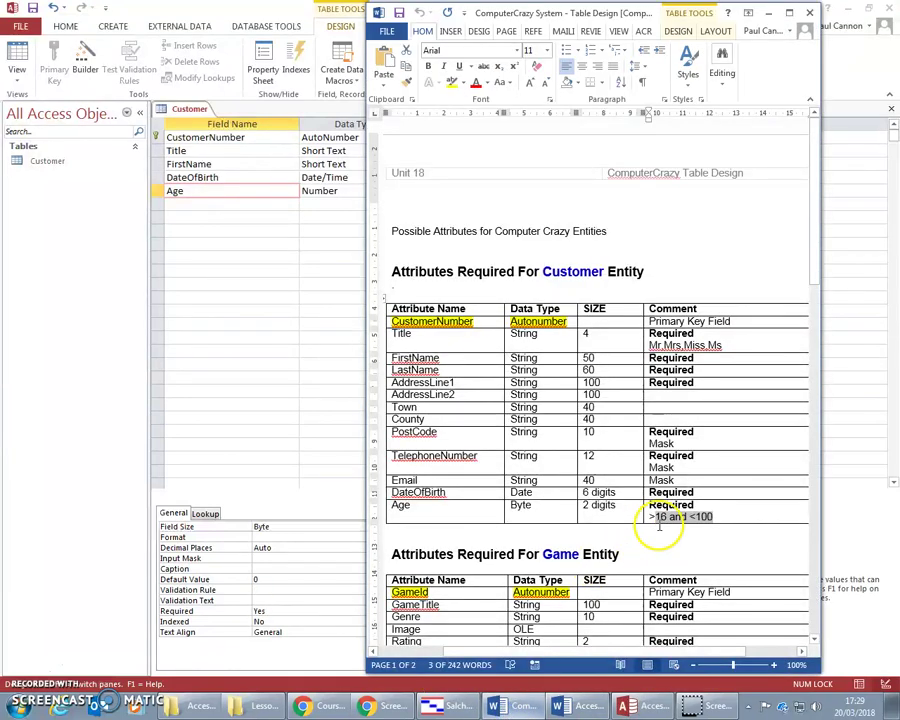
left_click_drag(655, 518, 708, 520)
left_click(712, 517)
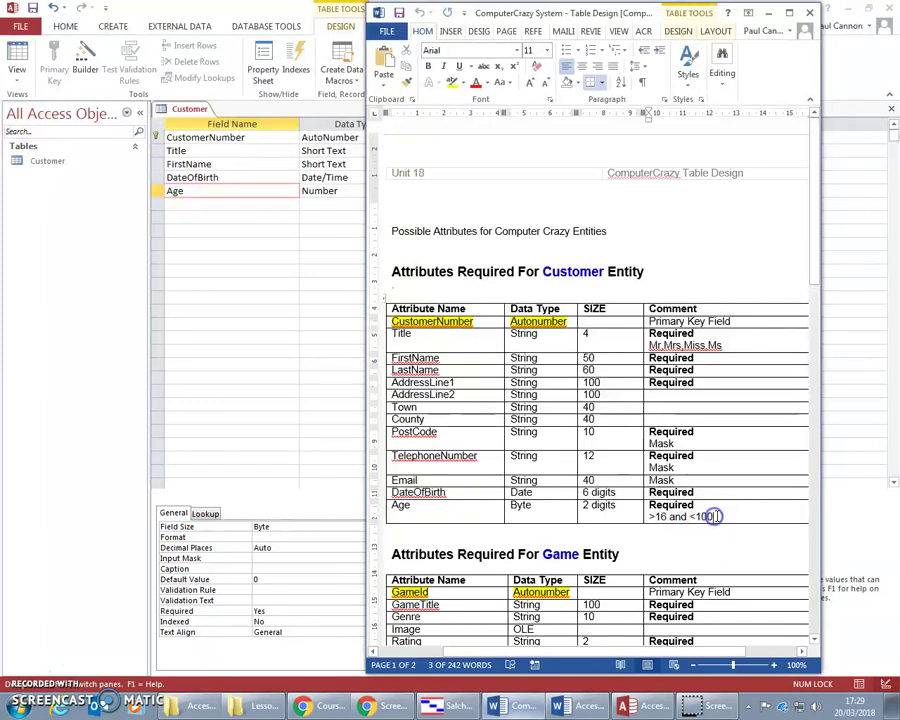
left_click(262, 590)
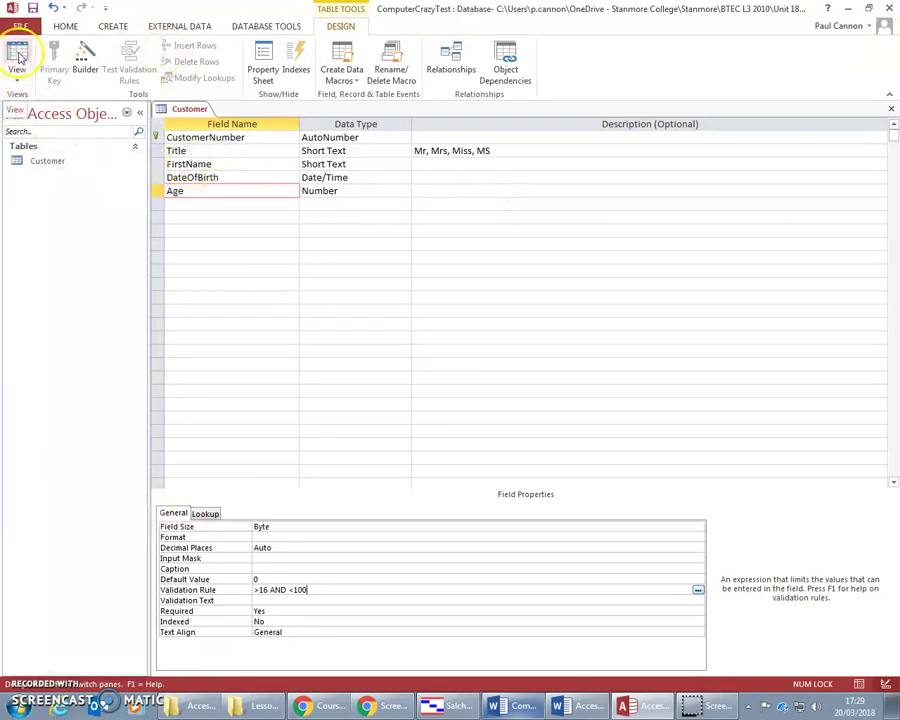
Step: Save the Customer table design and switch it to Datasheet View
left_click(16, 54)
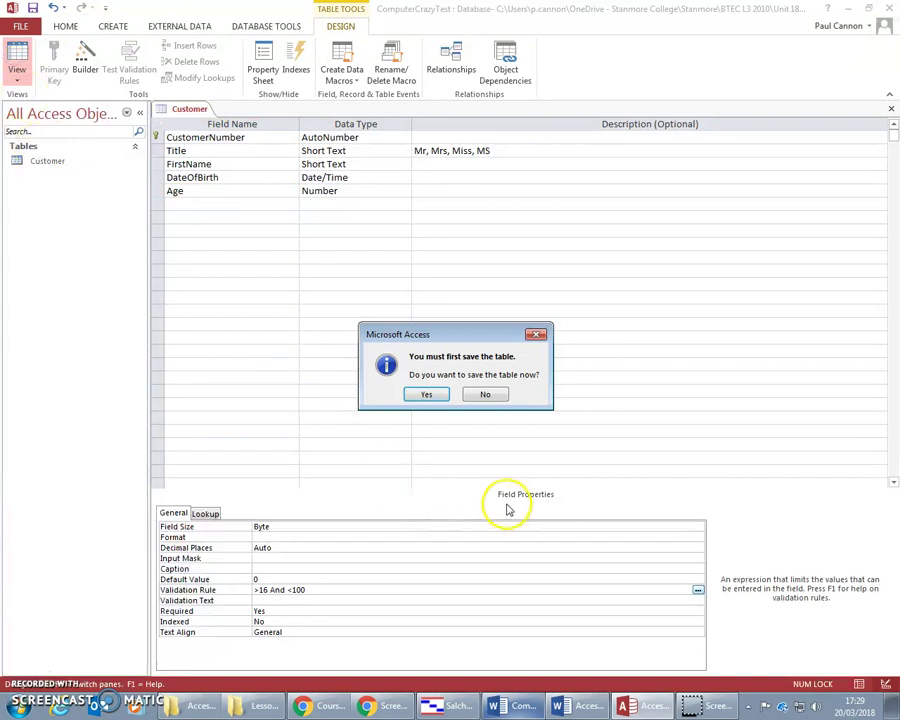
left_click(427, 396)
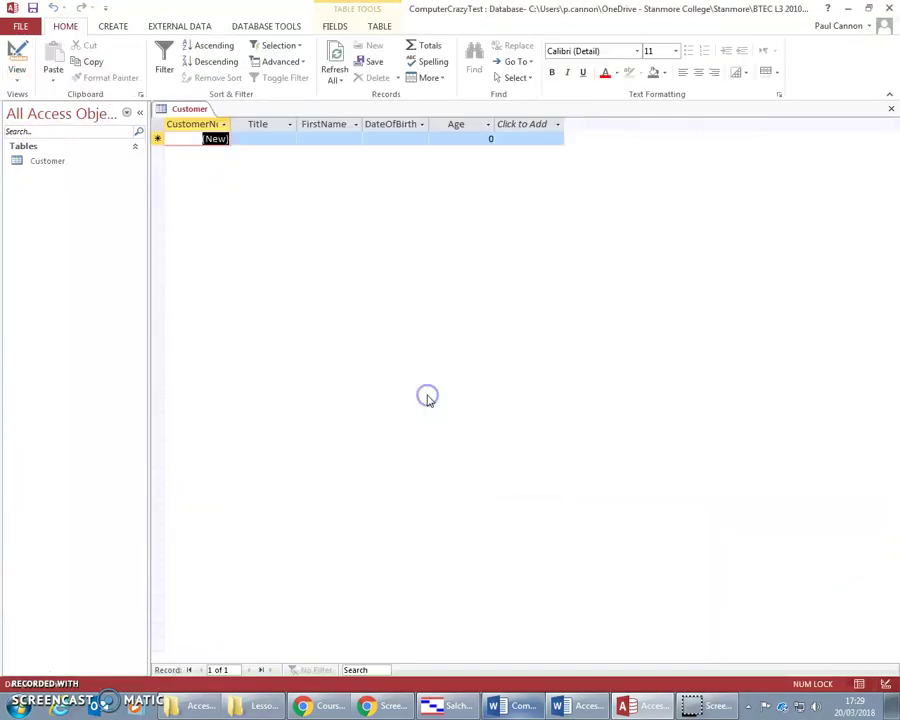
Step: Fill the first record with Title Mr, date of birth 06/03/2018, and replace Age's default 0 with 15
left_click(275, 137)
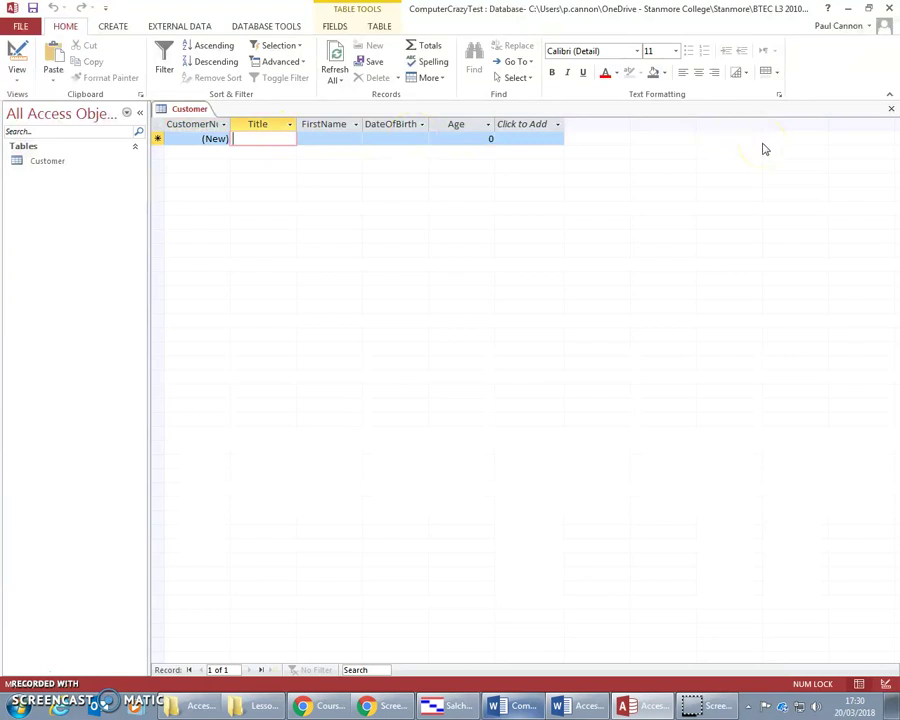
type("Mr")
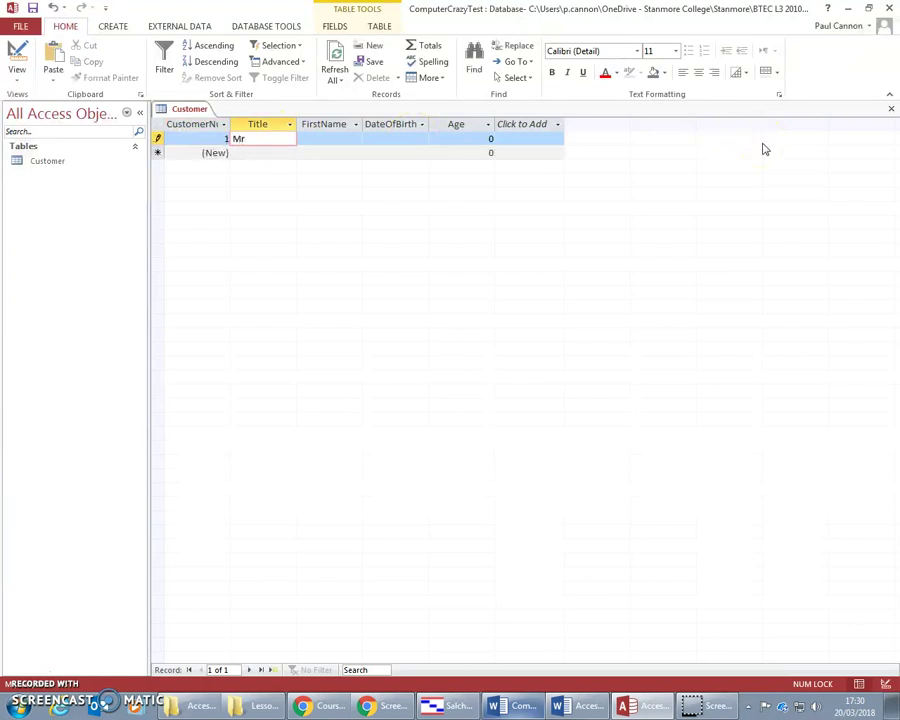
key("Tab")
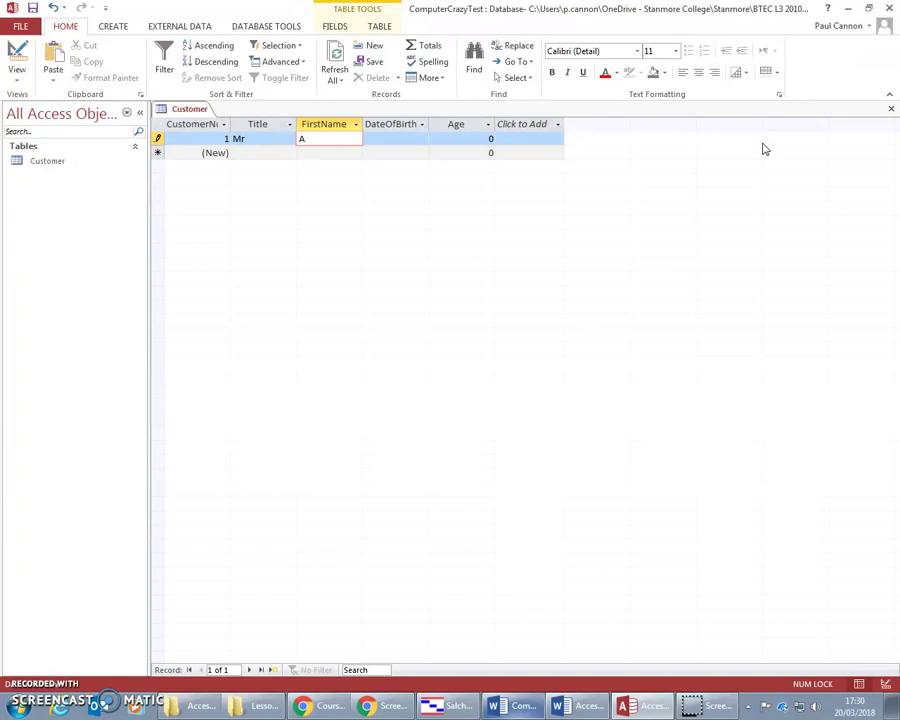
key("Tab")
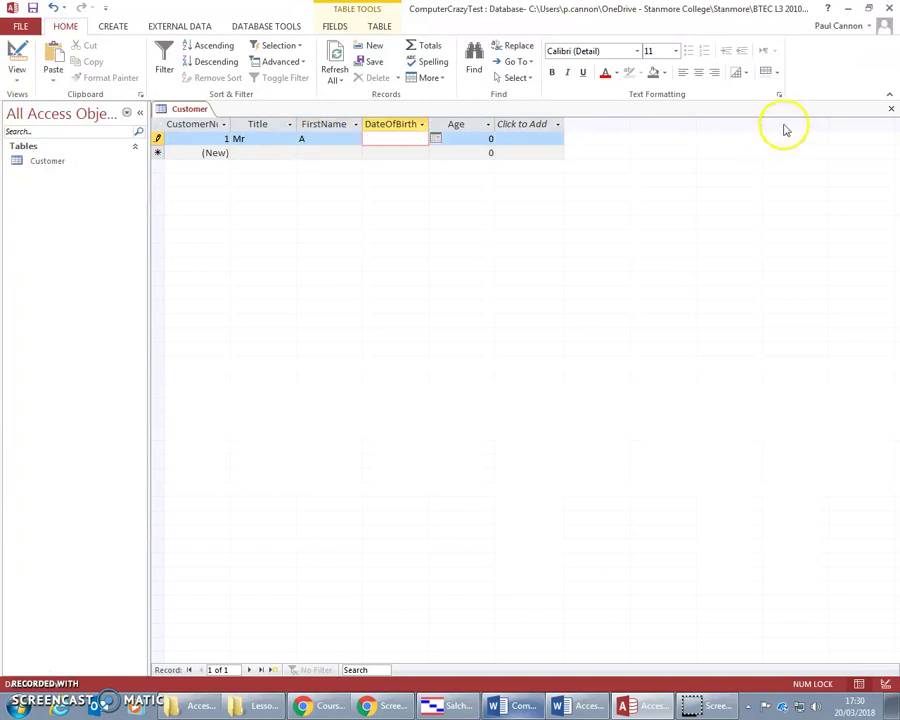
left_click(436, 141)
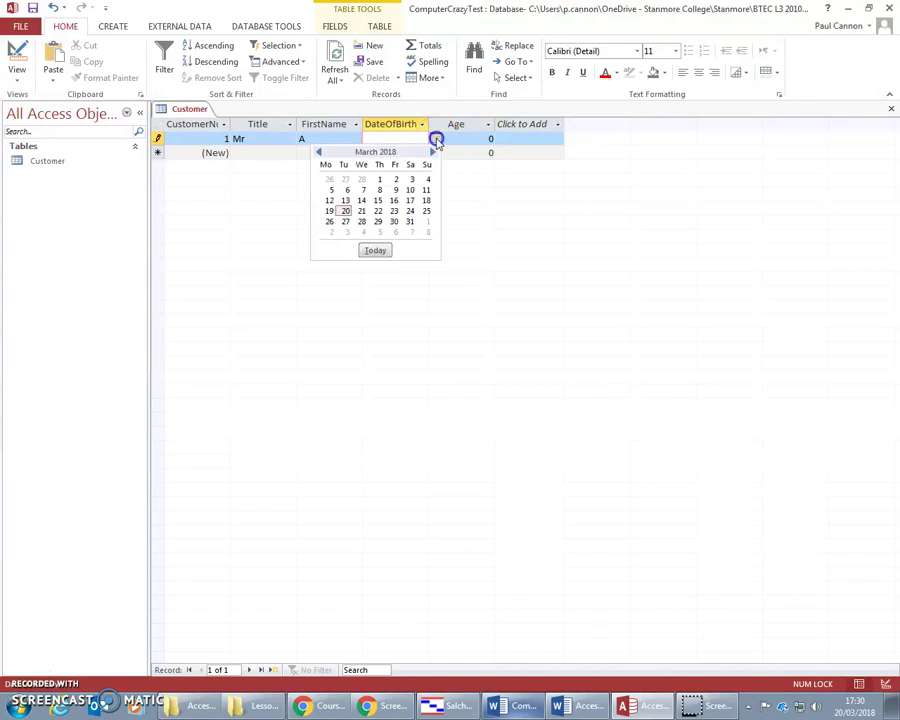
left_click(346, 191)
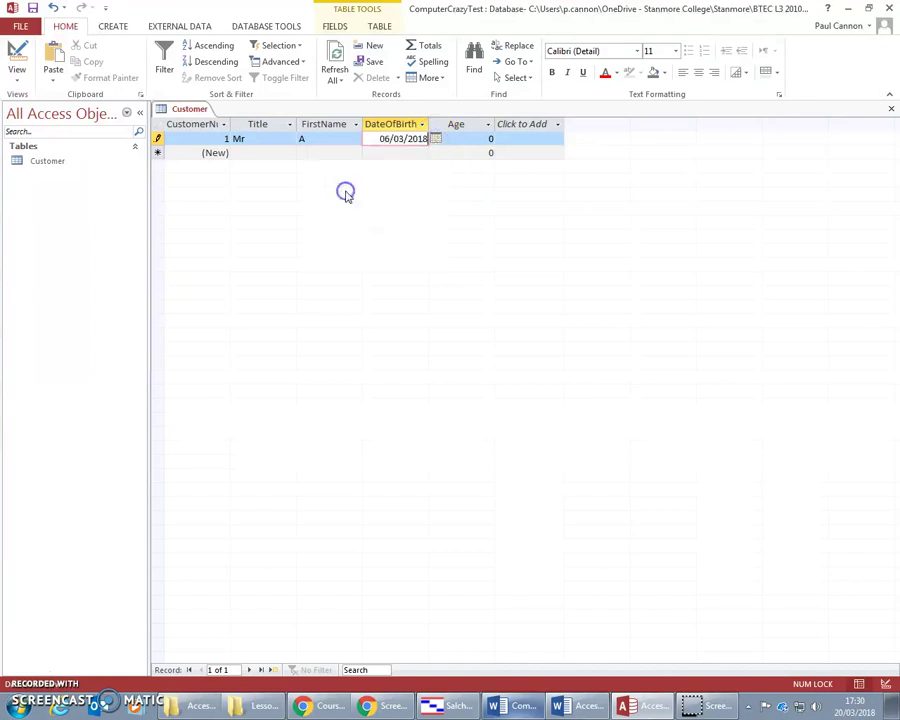
left_click(466, 137)
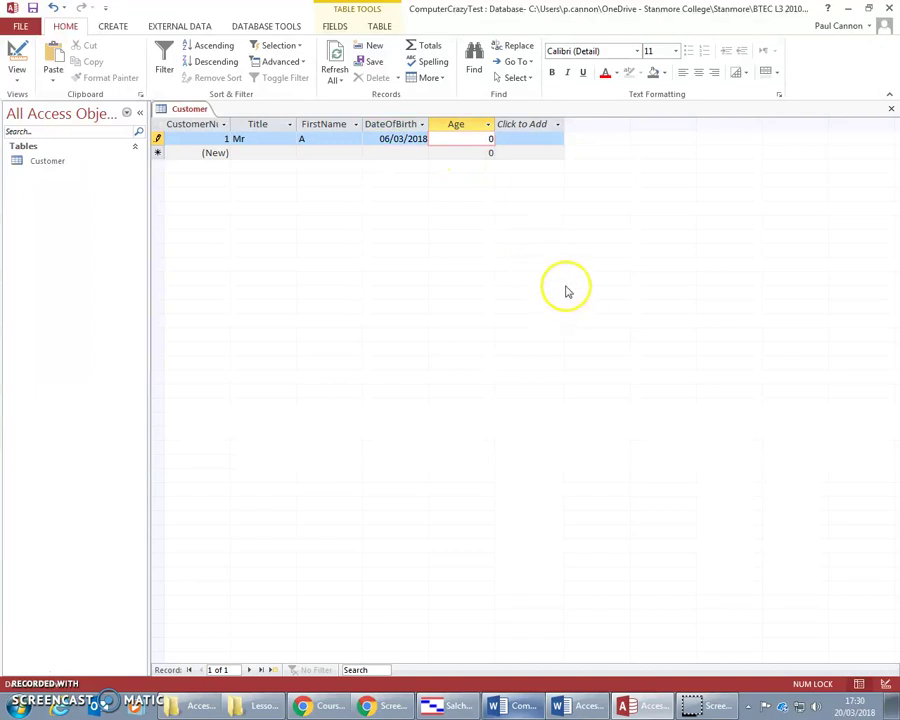
left_click(489, 138)
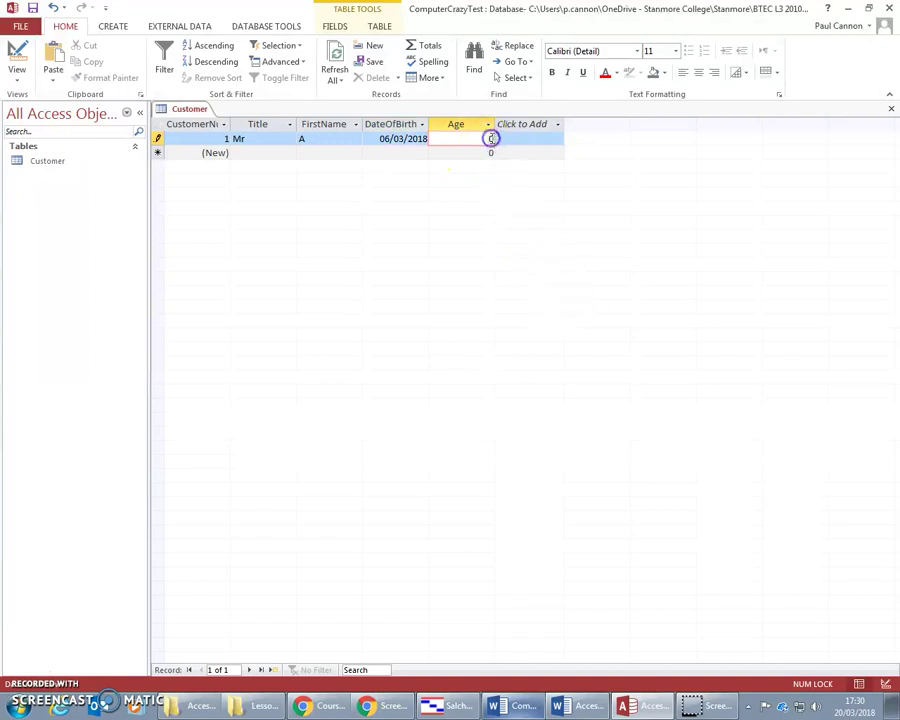
key("BackSpace")
Step: Dismiss the validation error and change the first record's Age from 15 to 18
left_click(245, 153)
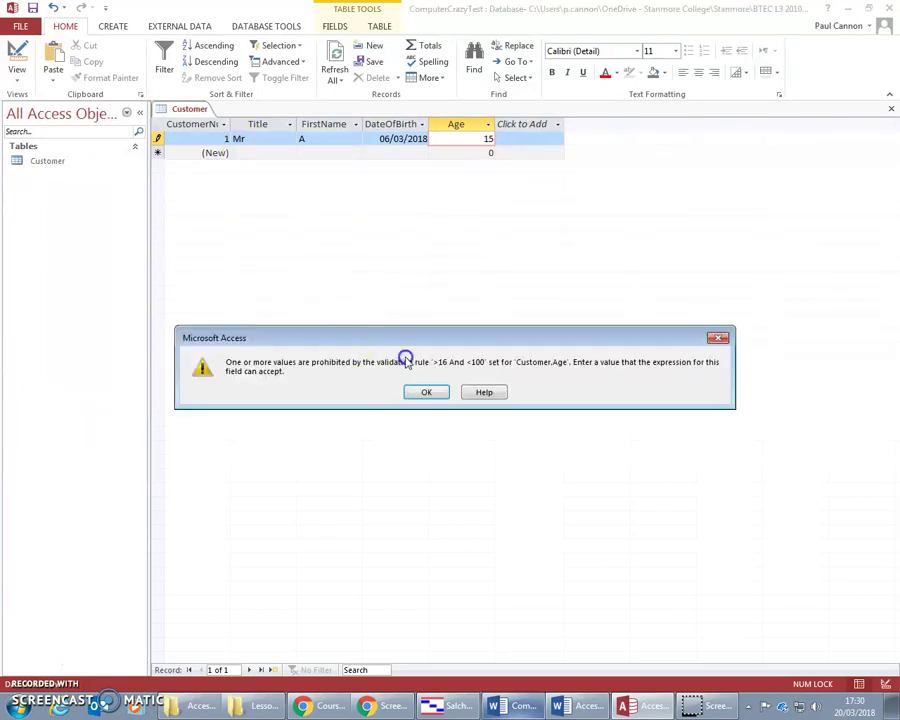
left_click_drag(412, 337, 427, 255)
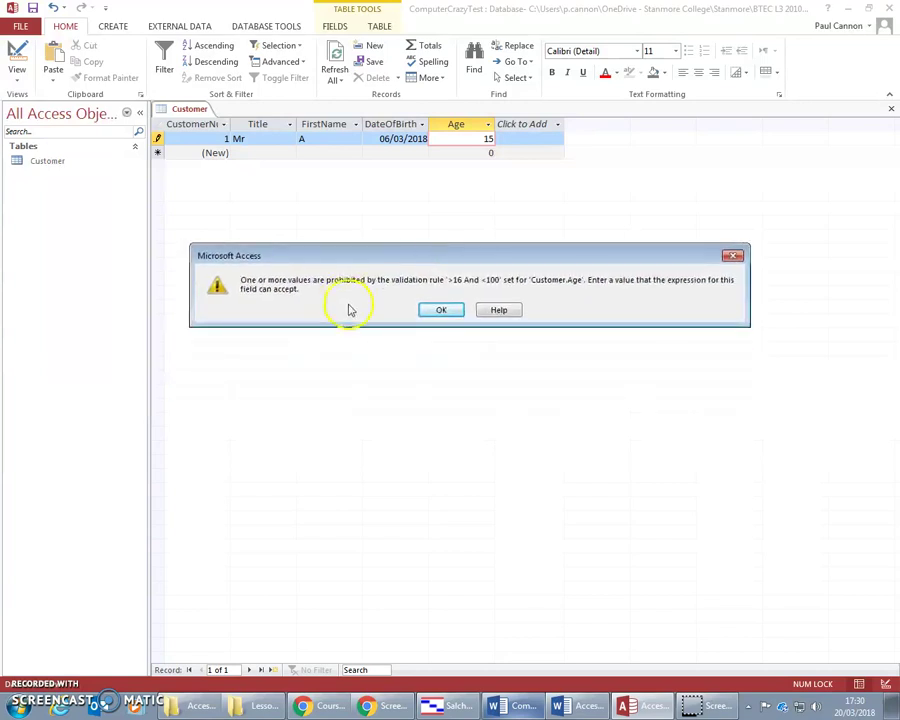
left_click(442, 311)
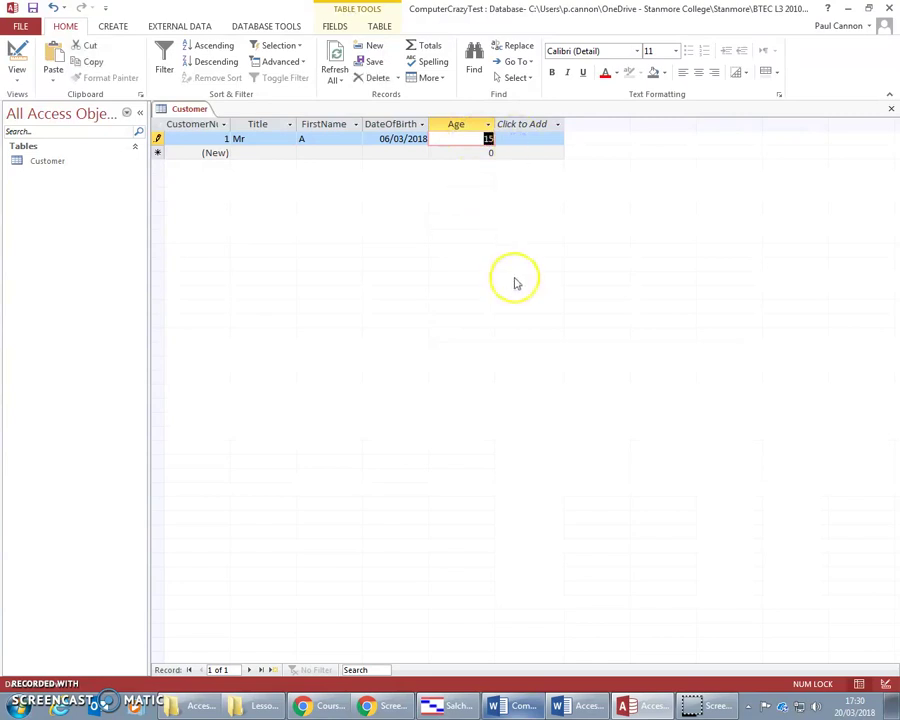
type("18")
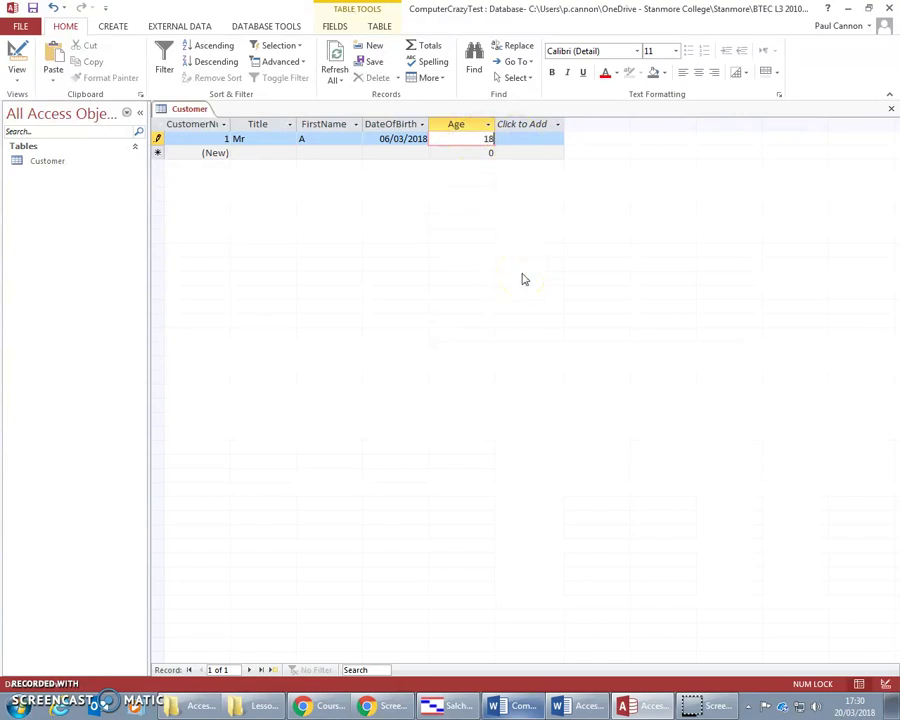
Step: Enter the second record: Title Miss, FirstName Another, born 07/03/2018, Age 99
left_click(235, 152)
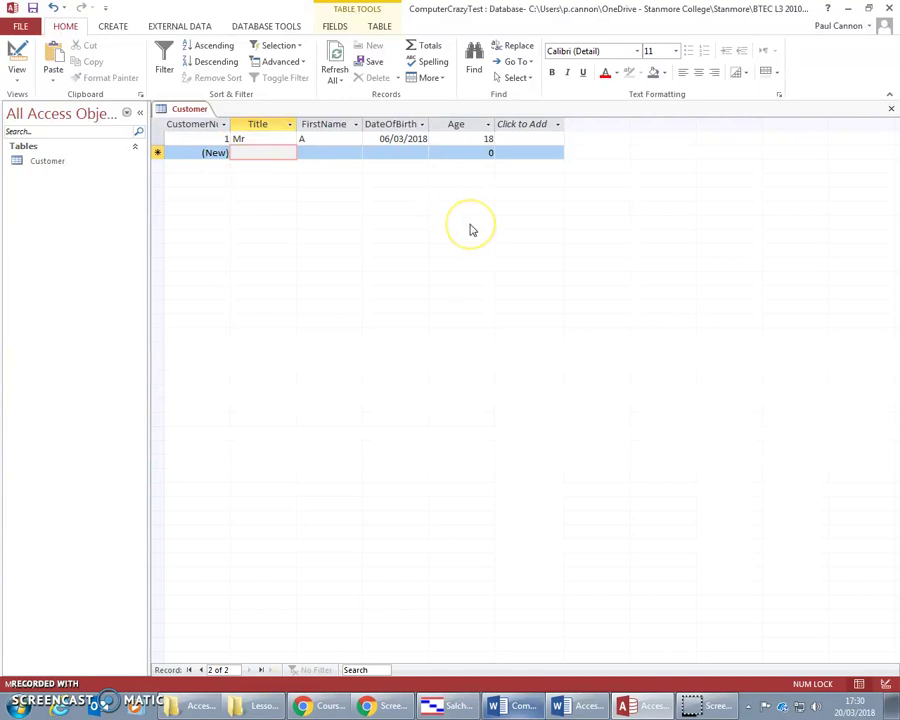
type("Miss")
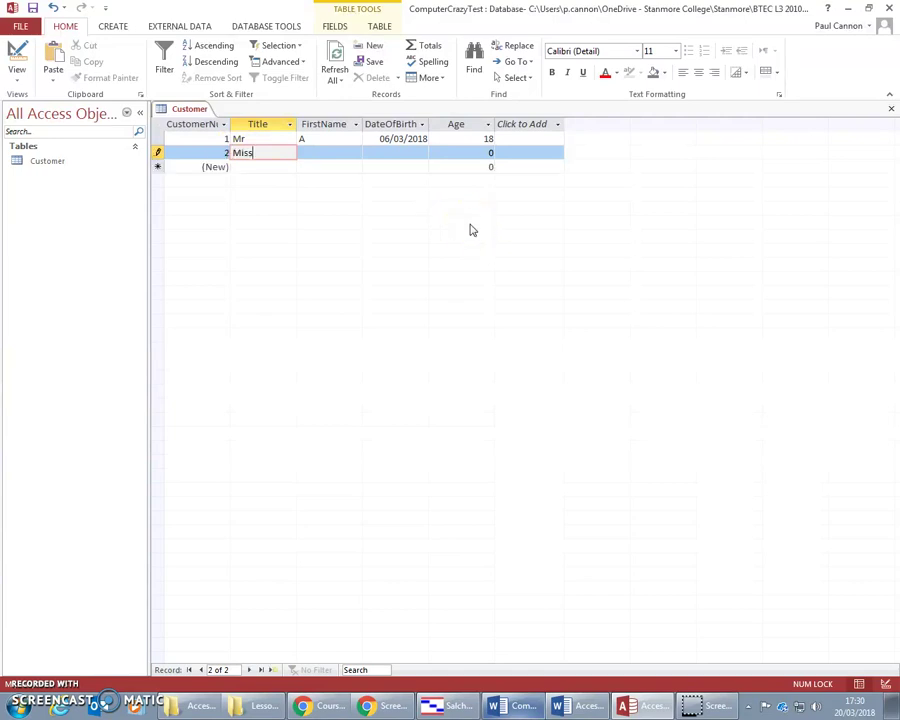
key("Tab")
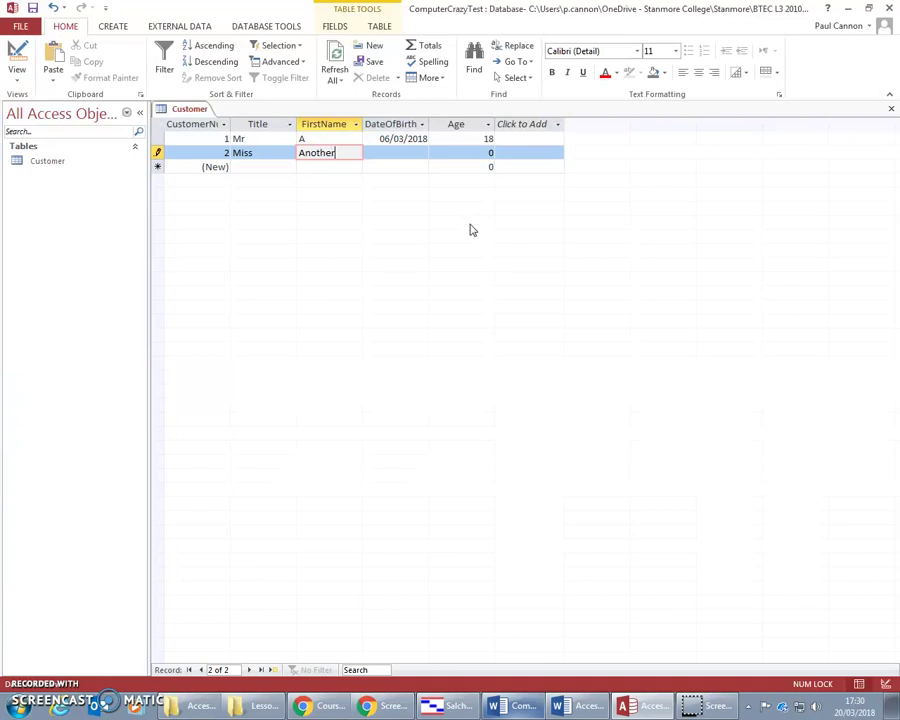
type("Another")
left_click(377, 152)
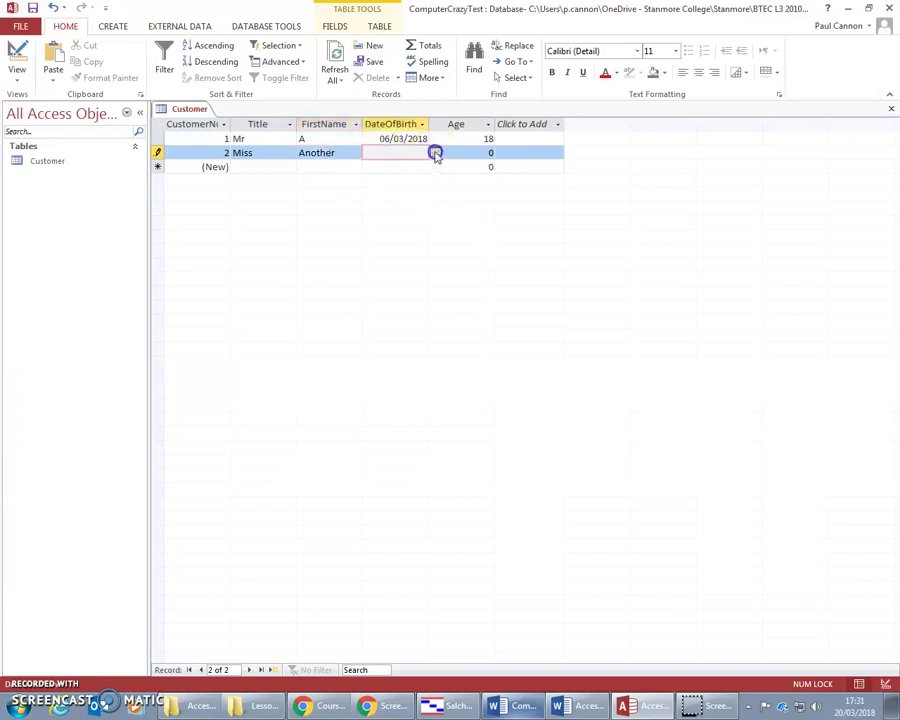
left_click(435, 153)
left_click(359, 202)
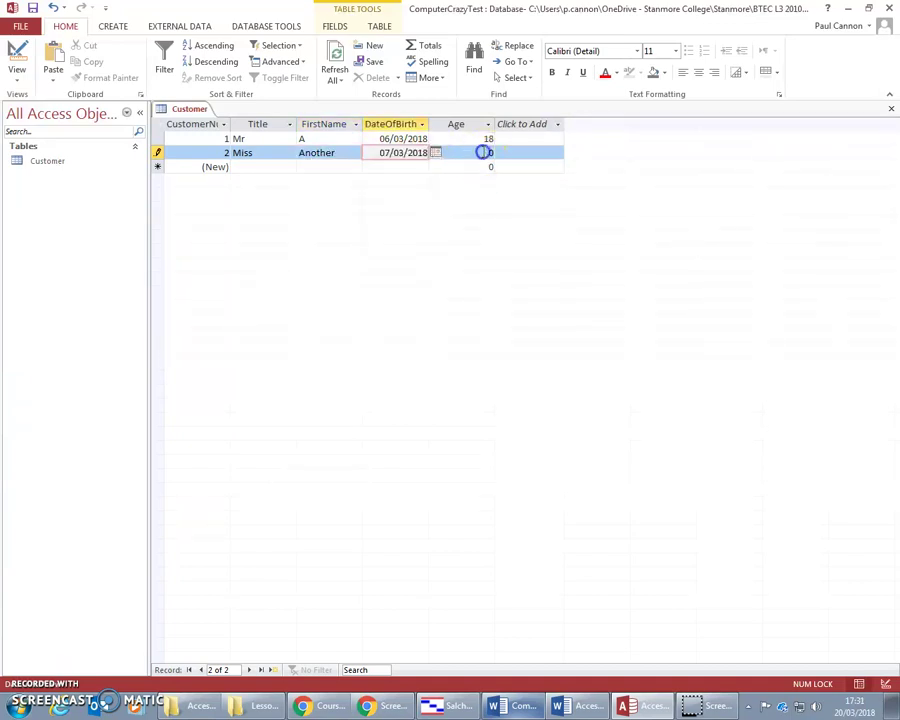
left_click(482, 152)
left_click(575, 154)
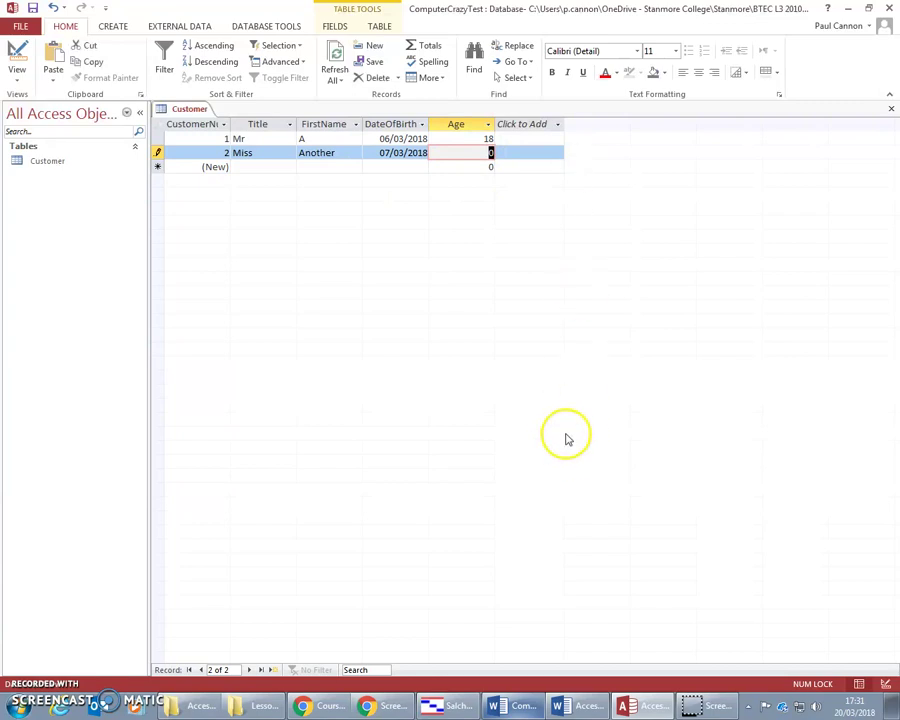
type("99")
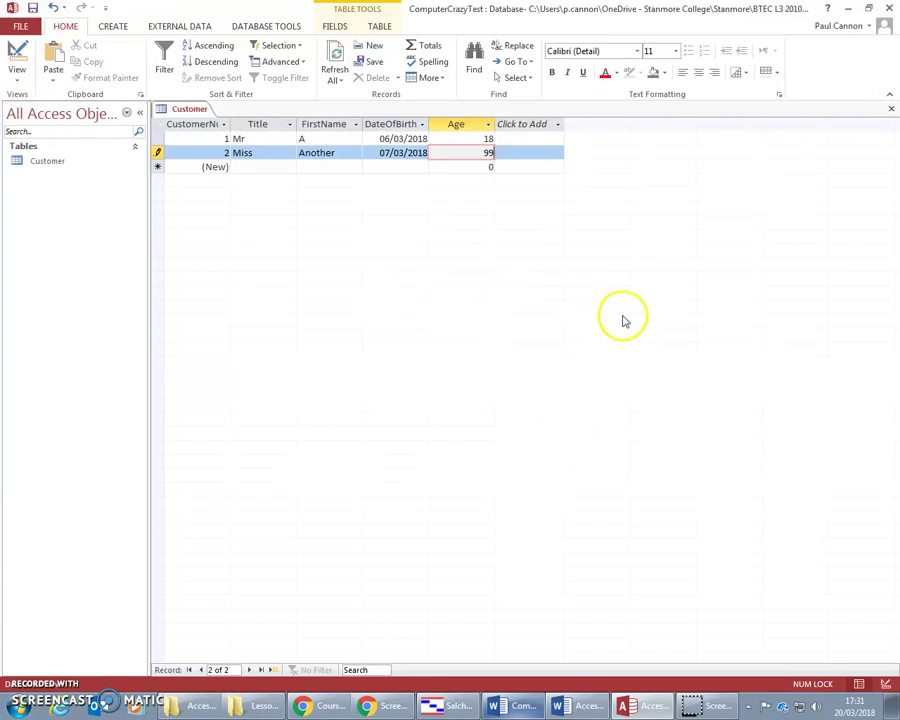
Step: Close the Customer table and Access, then select ComputerCrazyTest in the Access Help folder
left_click(892, 113)
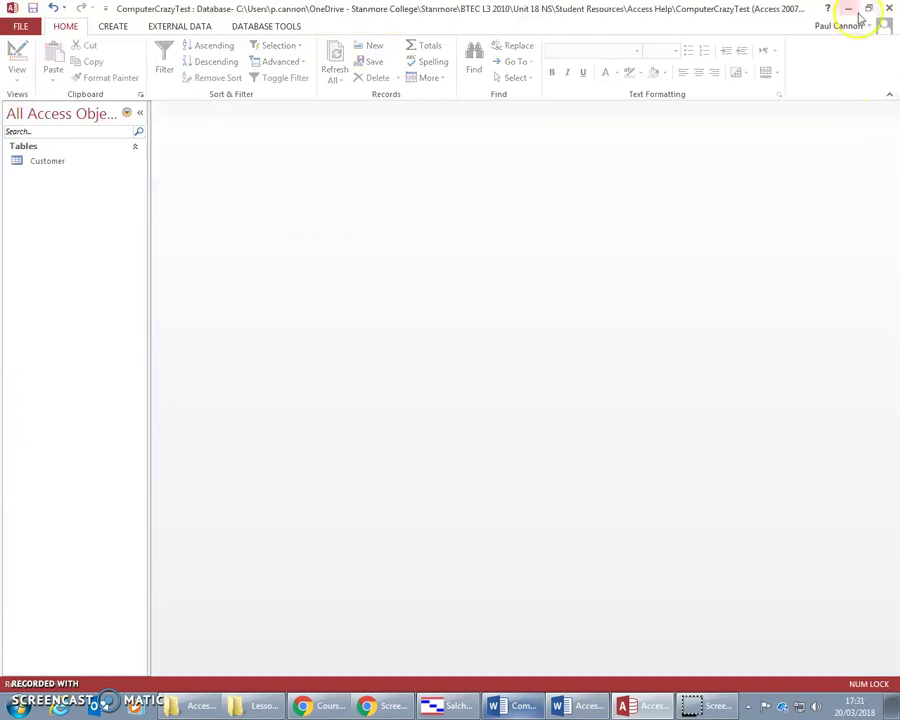
left_click(888, 10)
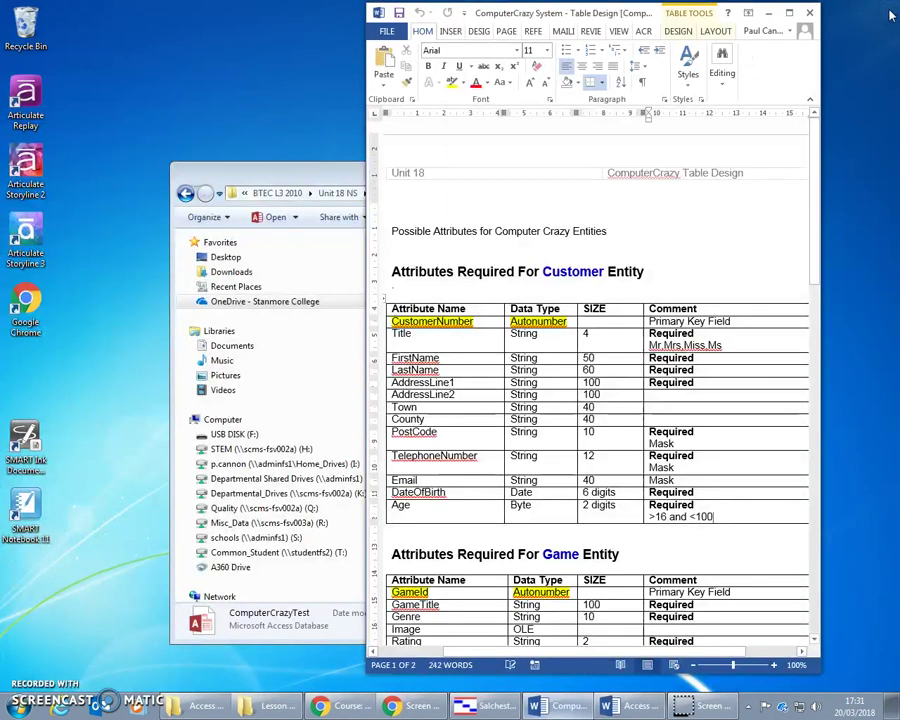
left_click(267, 243)
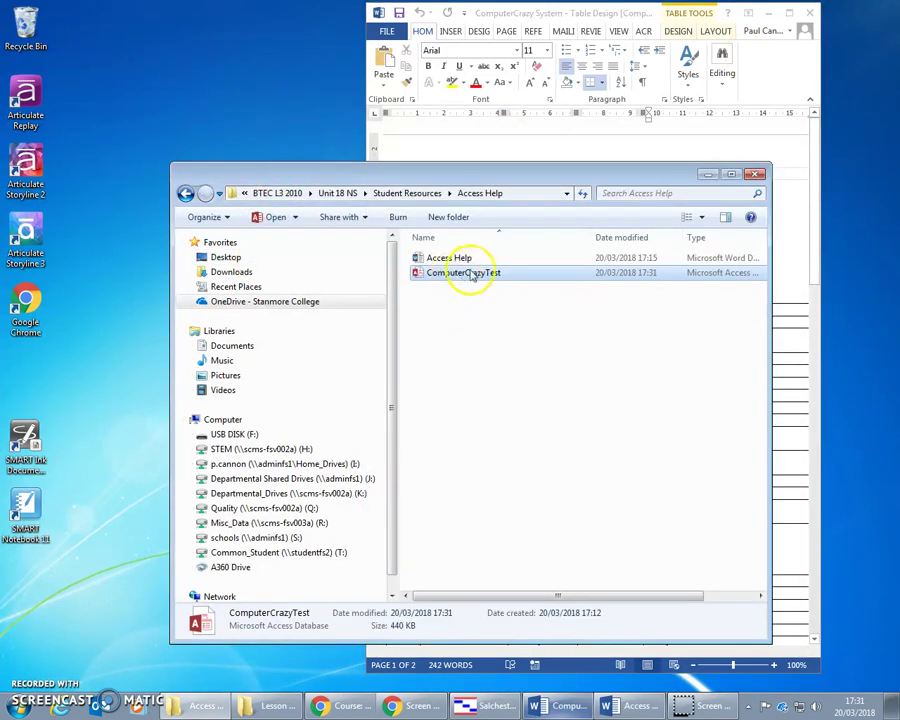
left_click(440, 277)
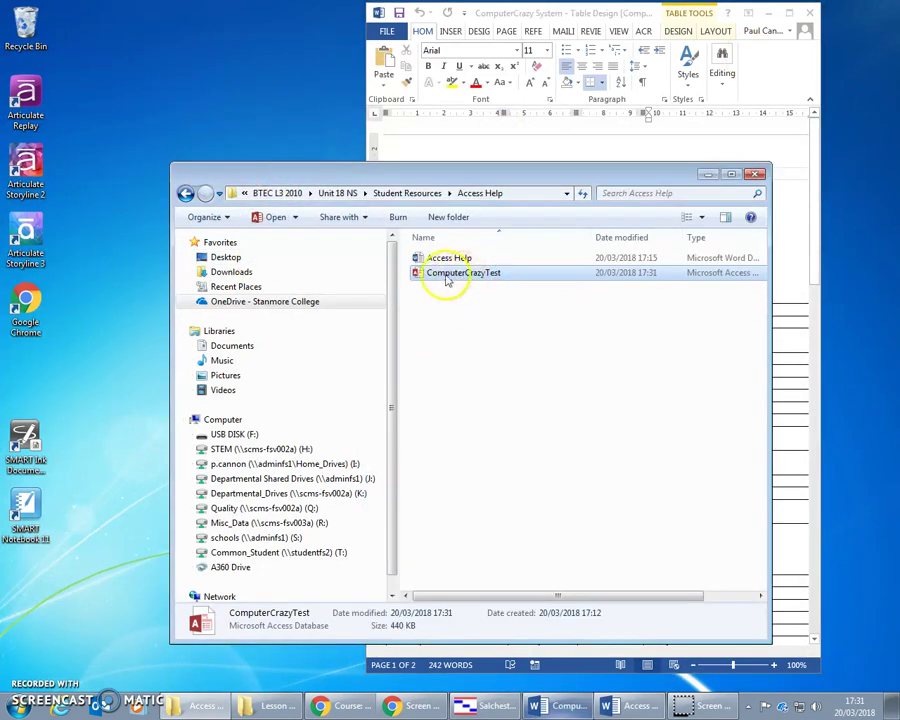